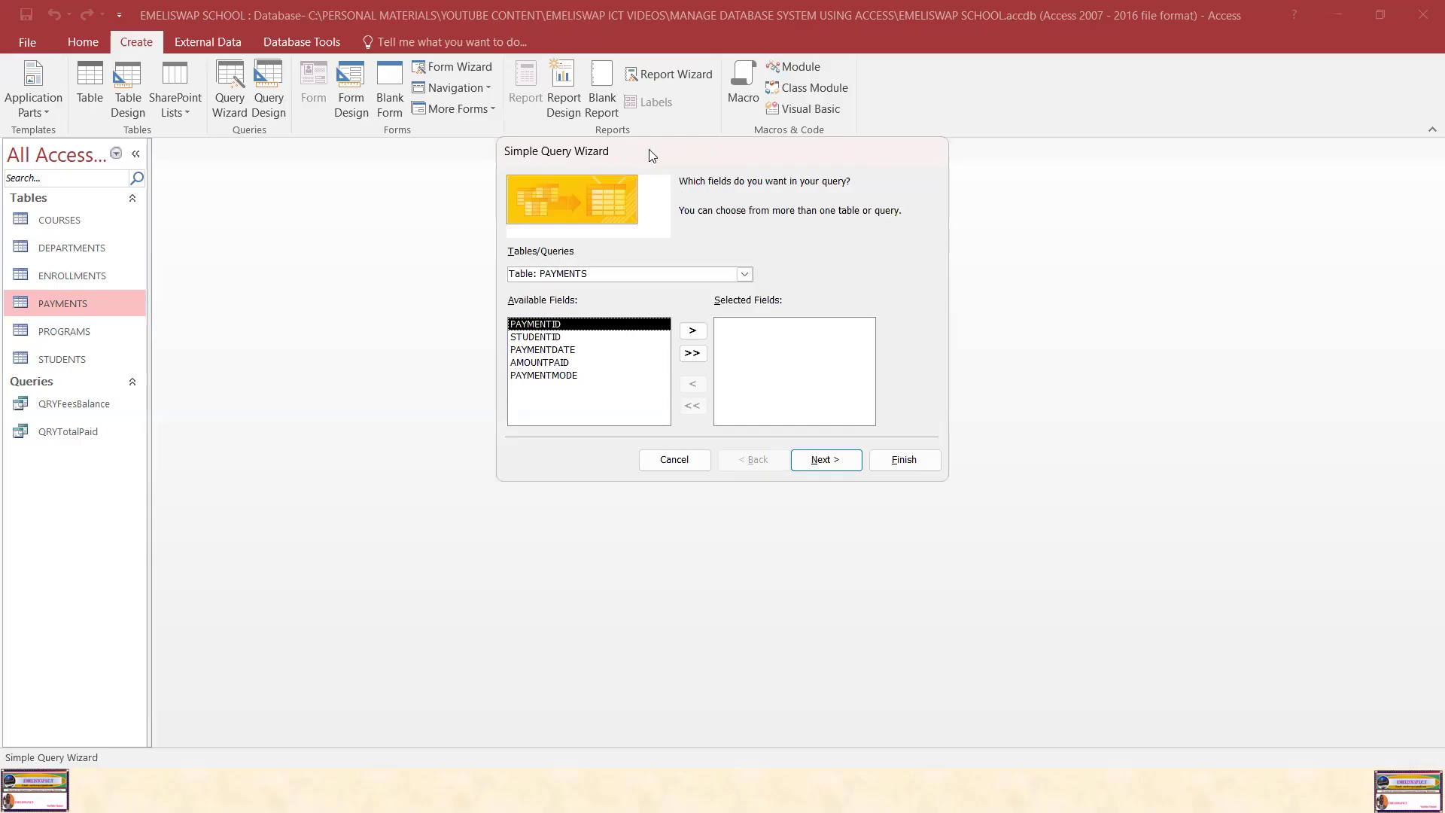
Step: Switch the Simple Query Wizard's source table to STUDENTS
drag(650, 155, 662, 169)
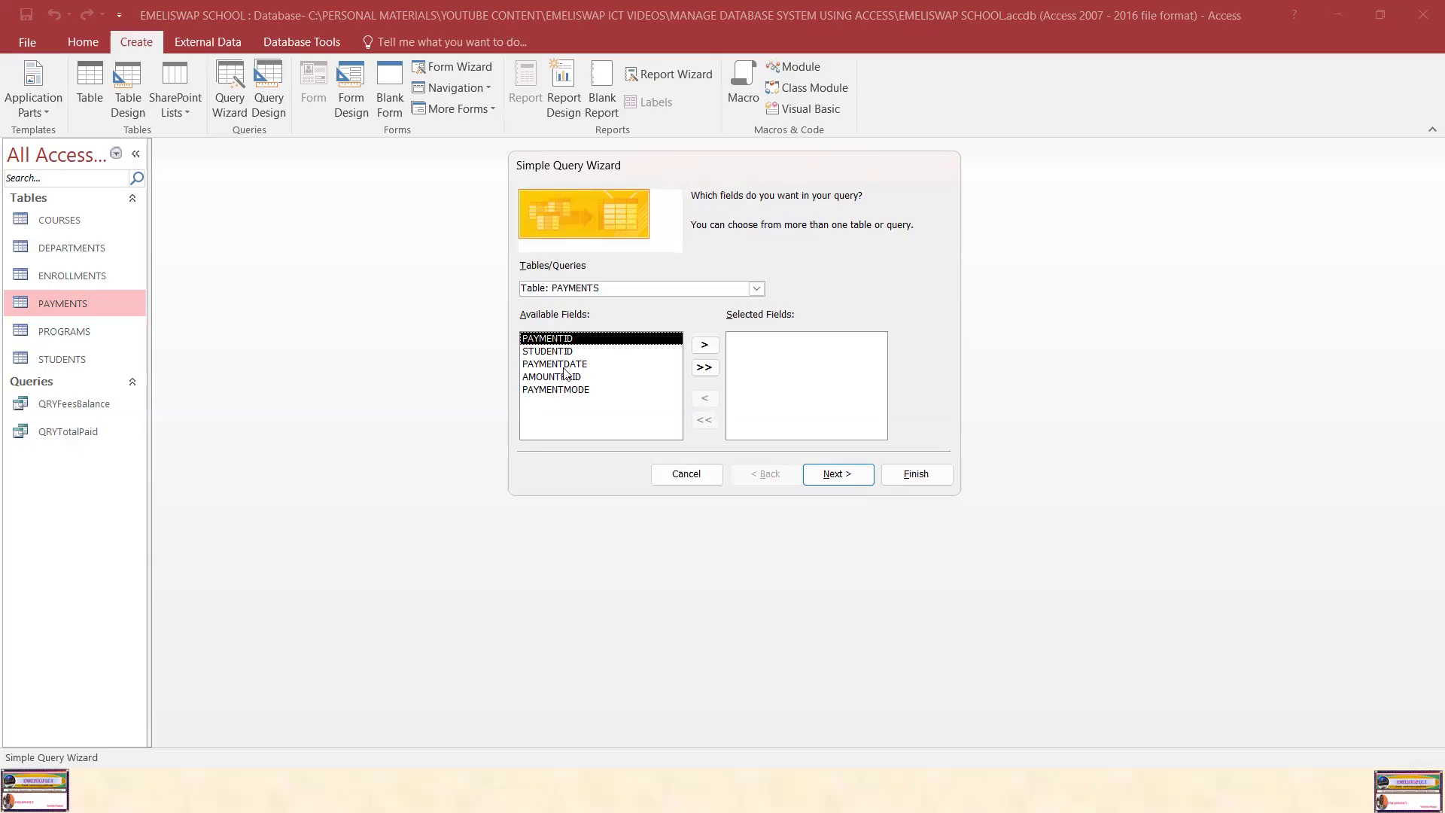
click(756, 289)
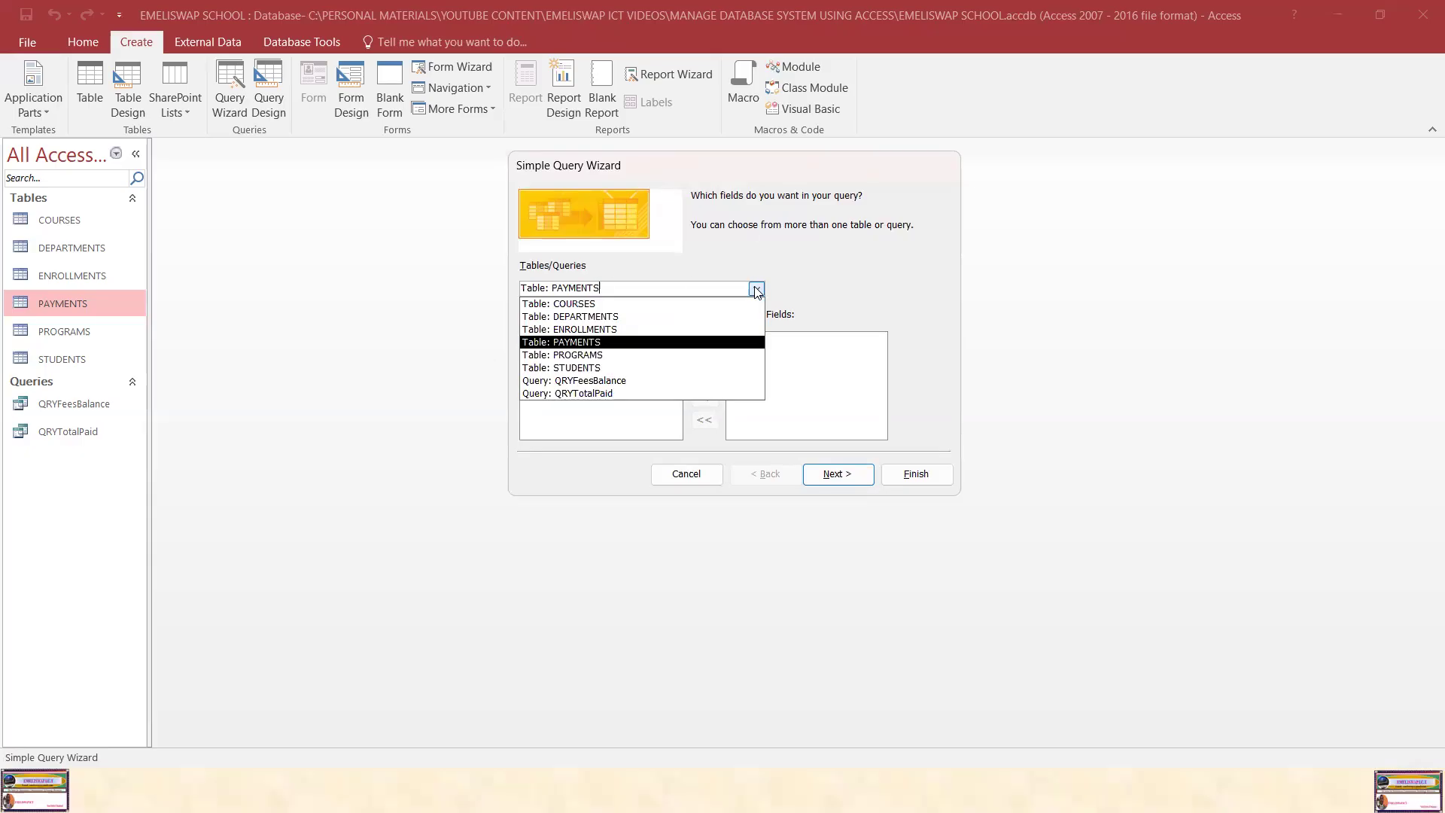
click(757, 290)
click(757, 290)
click(581, 371)
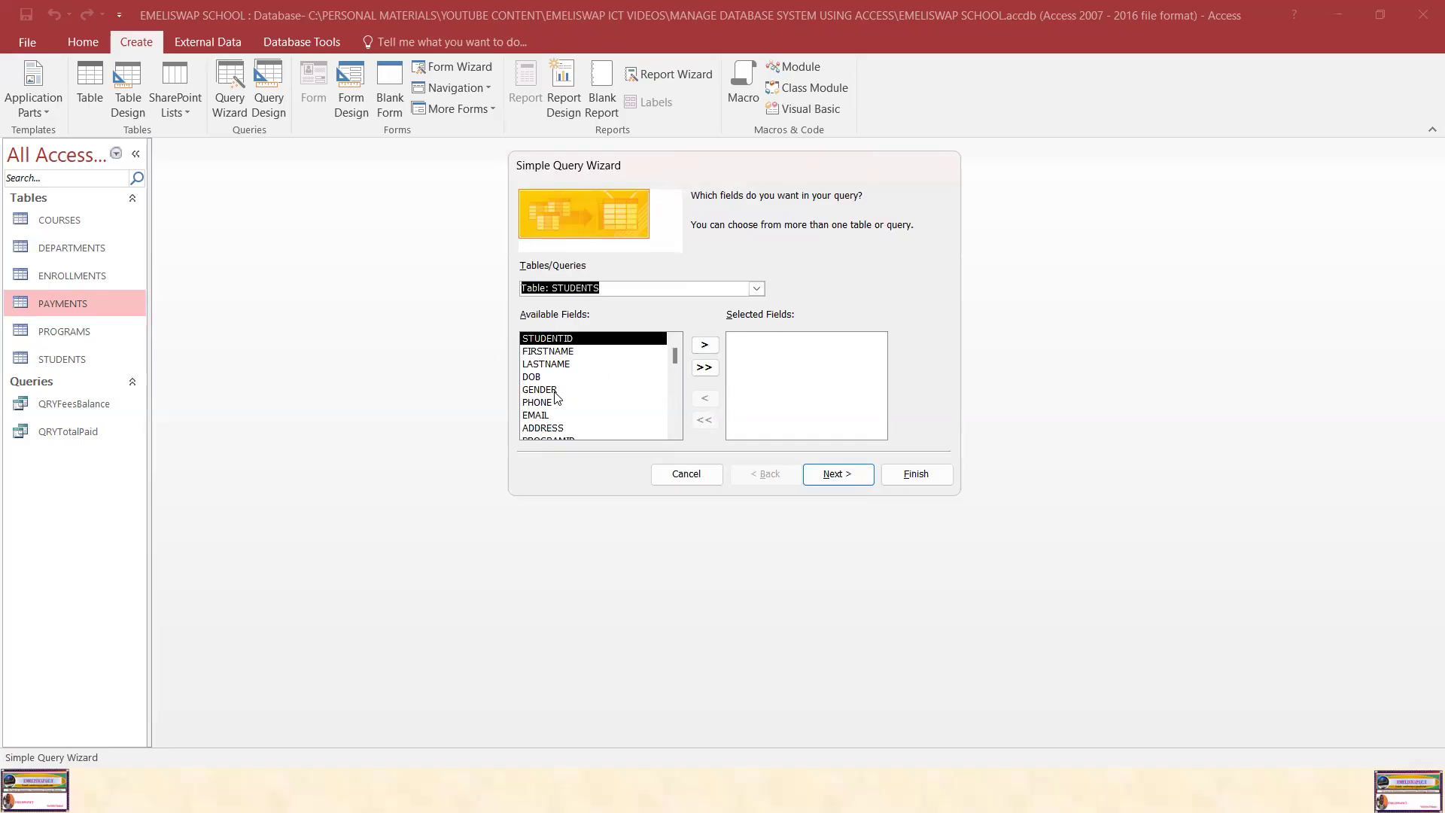
Step: Add the STUDENTID, FIRSTNAME and LASTNAME fields to the selected fields
click(571, 339)
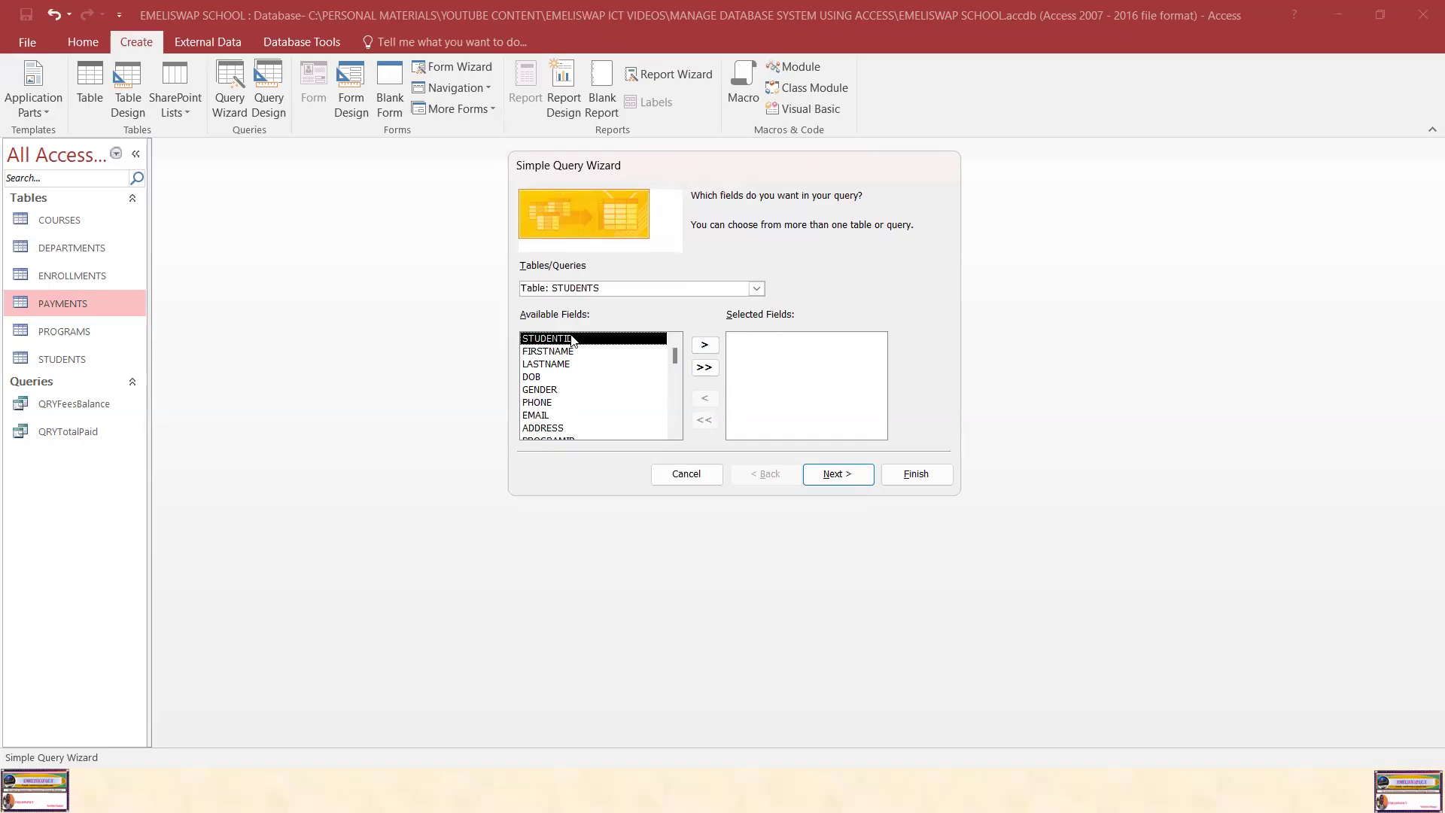
click(705, 346)
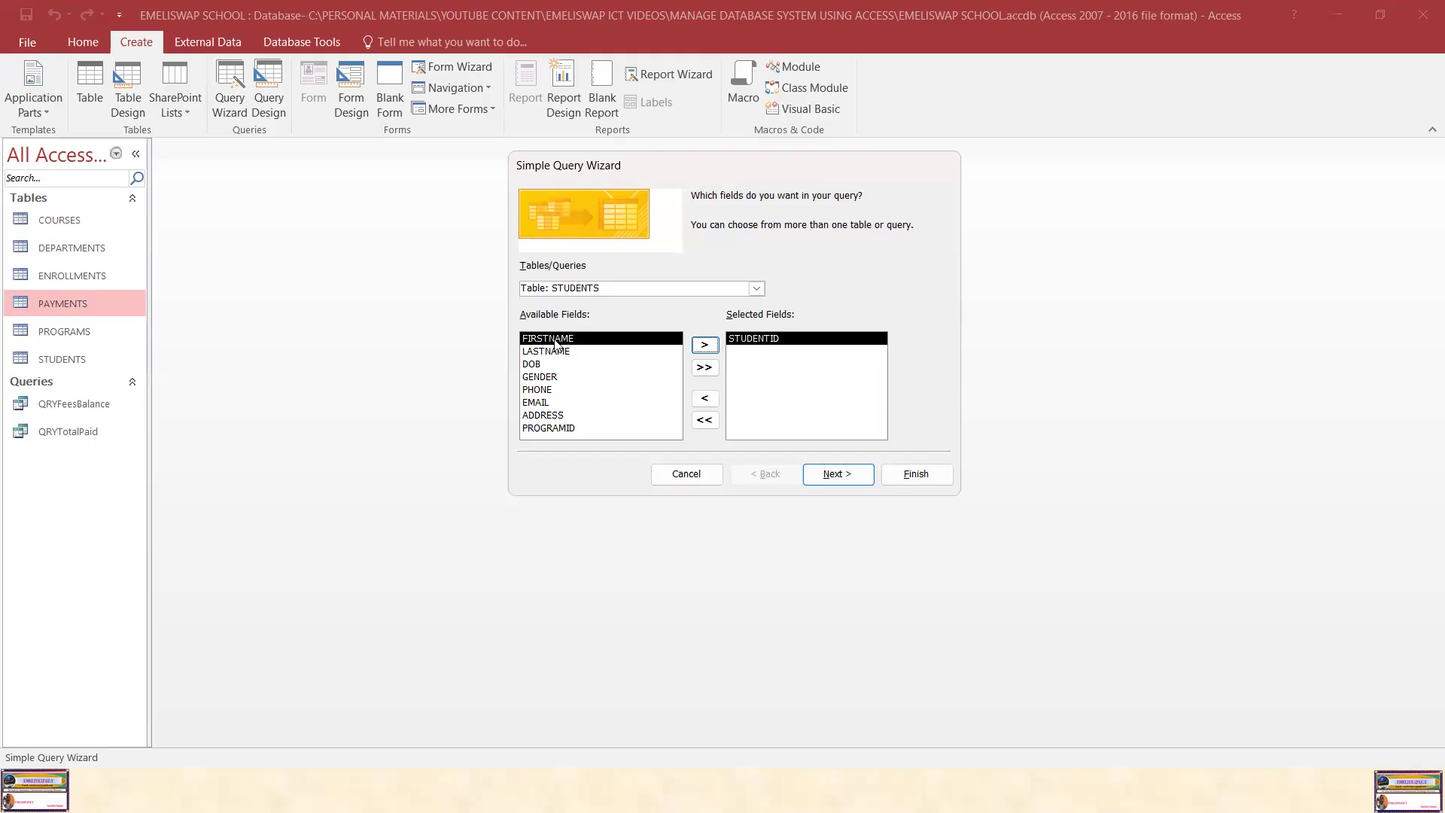
click(706, 345)
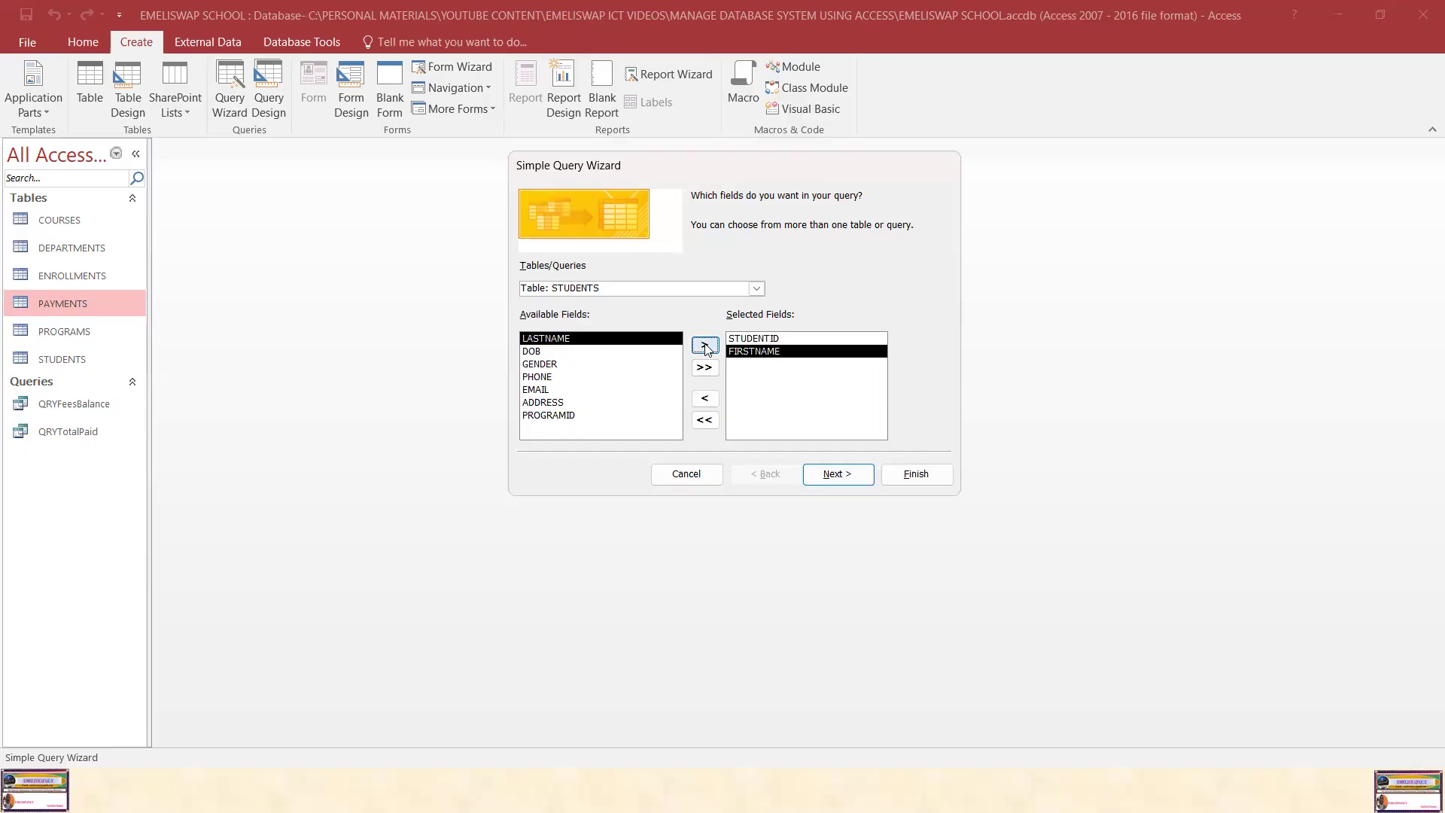
click(545, 340)
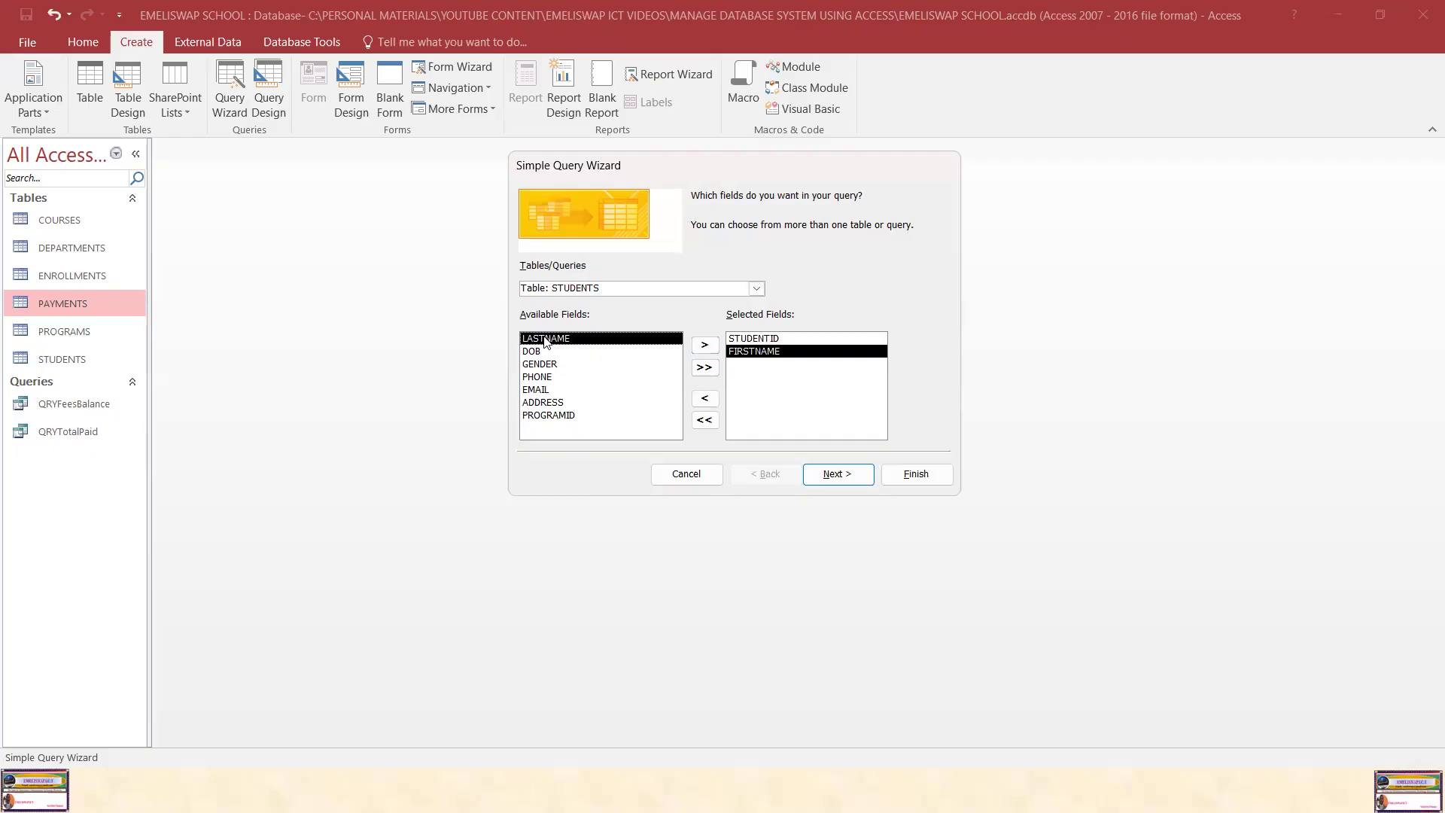
click(705, 346)
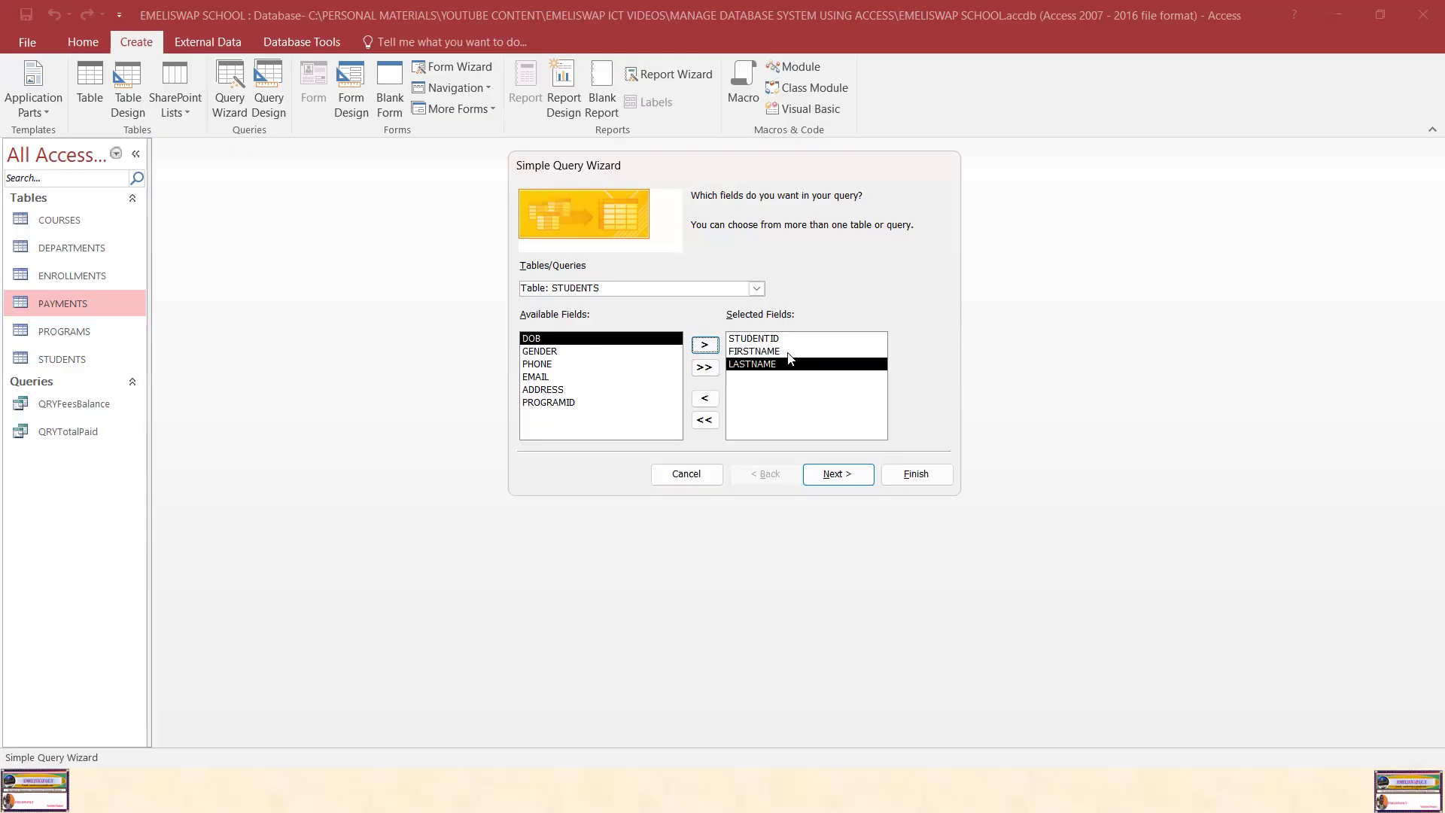
Step: Remove LASTNAME from the selected fields, then clear all, move every field across, and clear them again
click(756, 367)
click(705, 399)
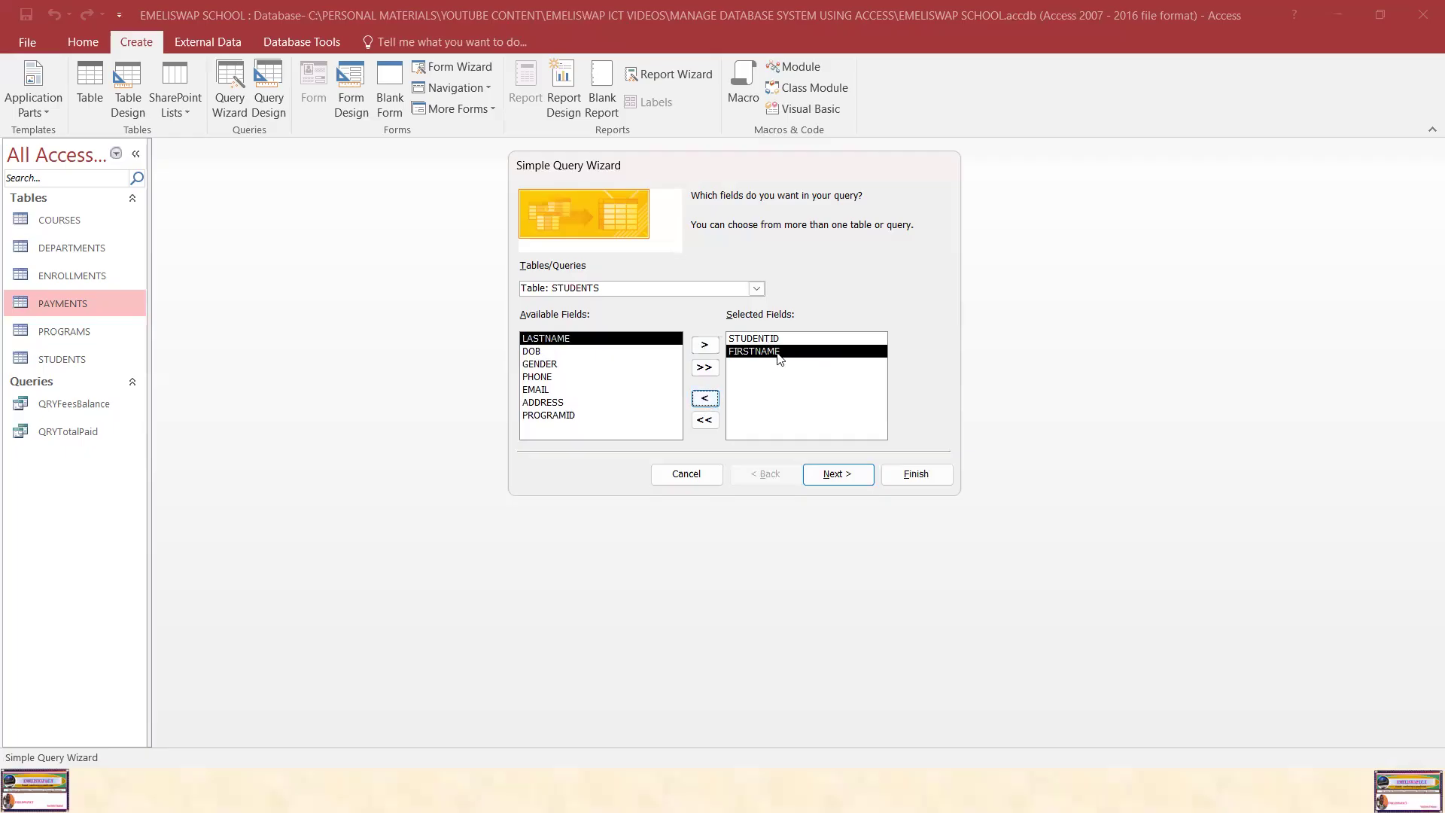
click(708, 426)
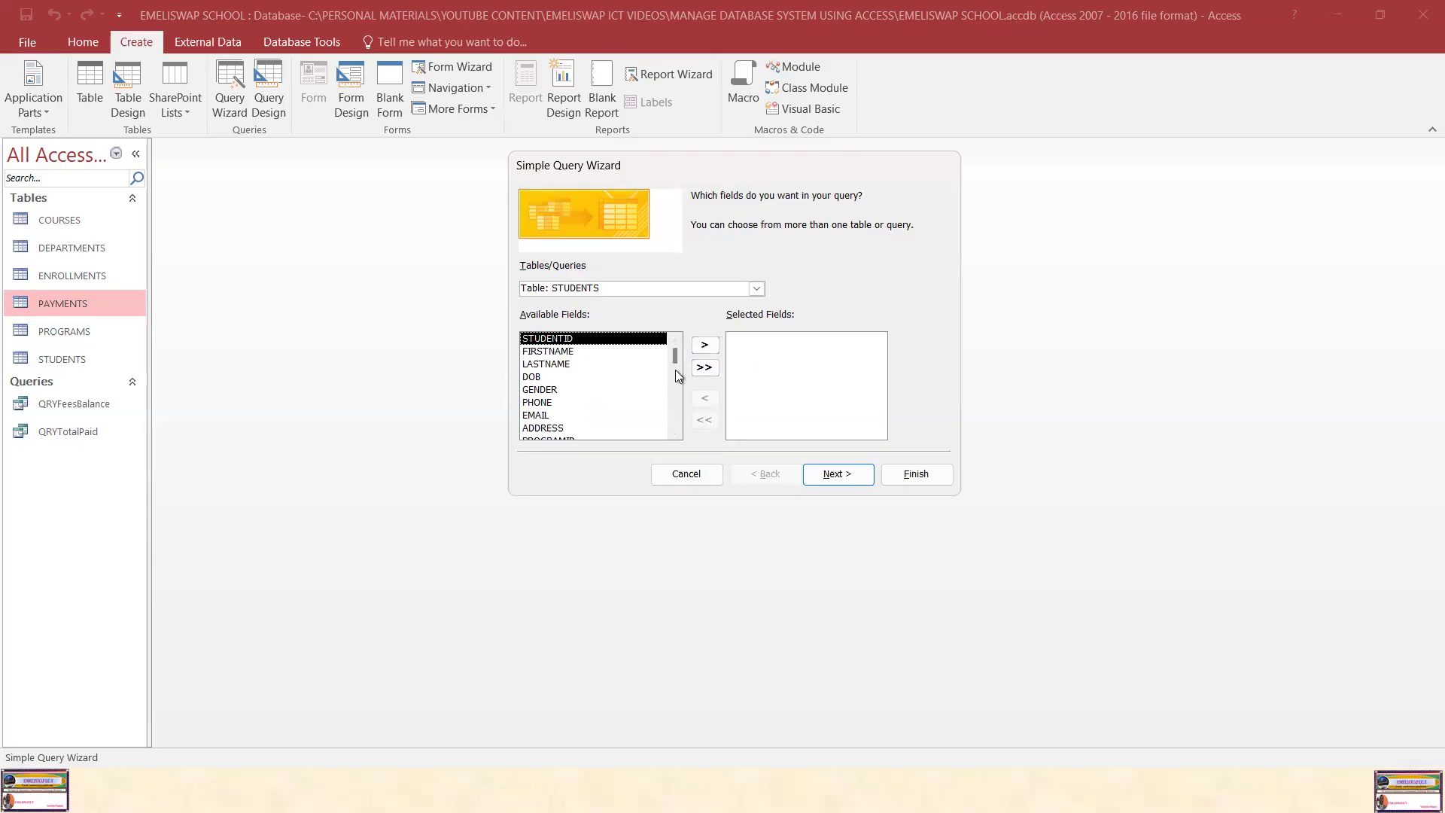
click(705, 368)
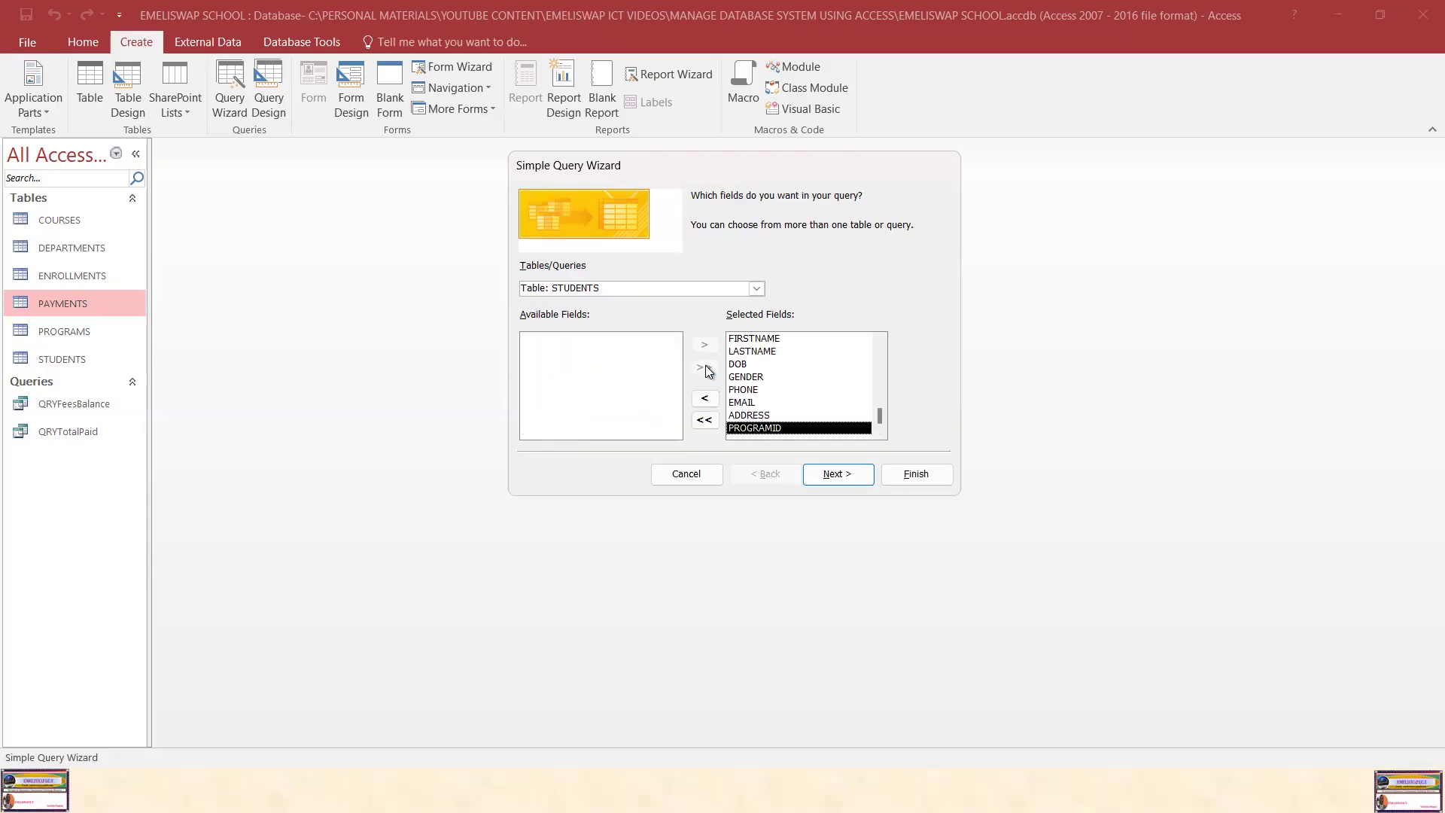
click(707, 420)
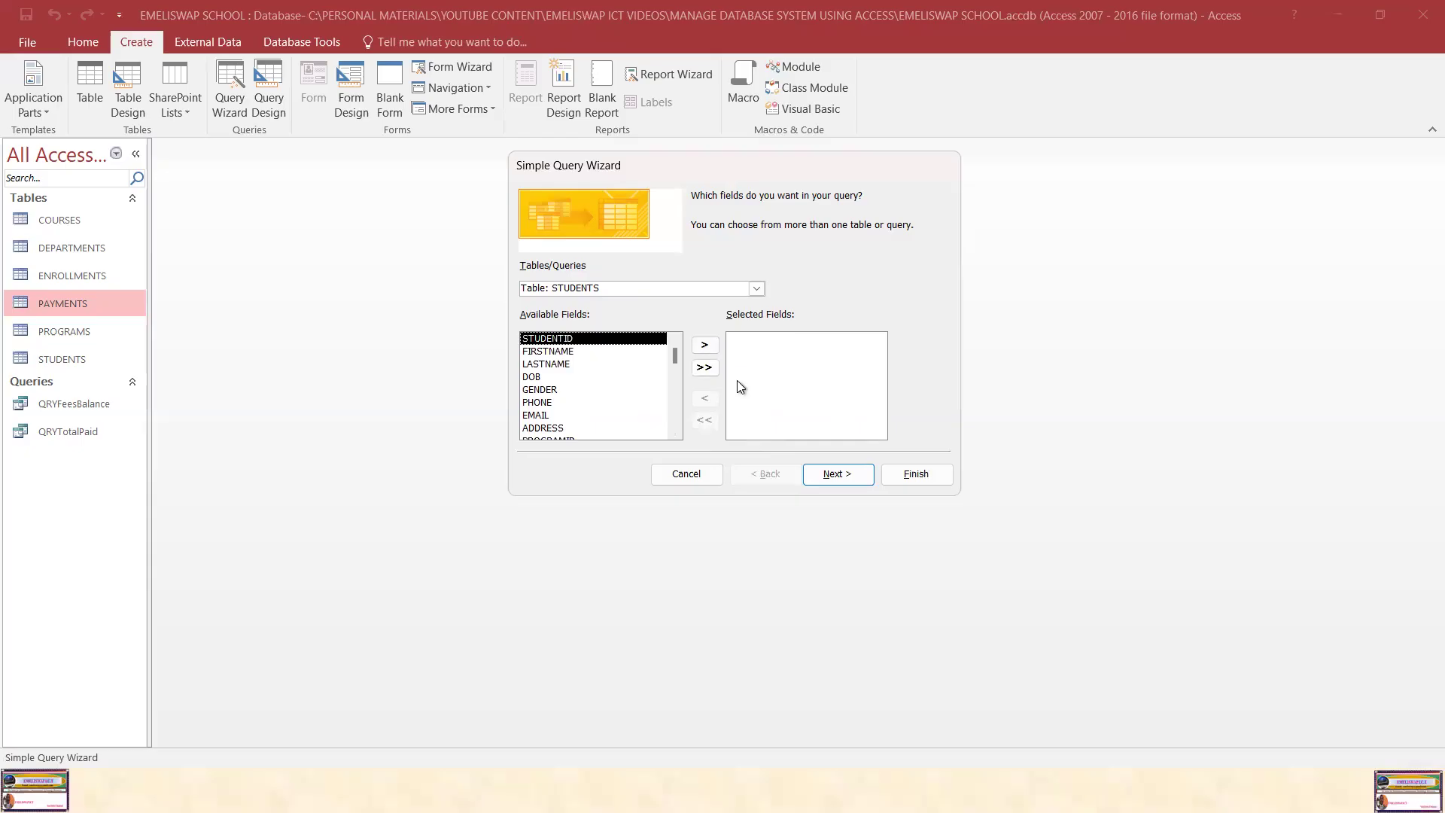
Step: Add the STUDENTID, FIRSTNAME and LASTNAME fields from STUDENTS to the selected fields
click(706, 346)
click(558, 338)
click(706, 346)
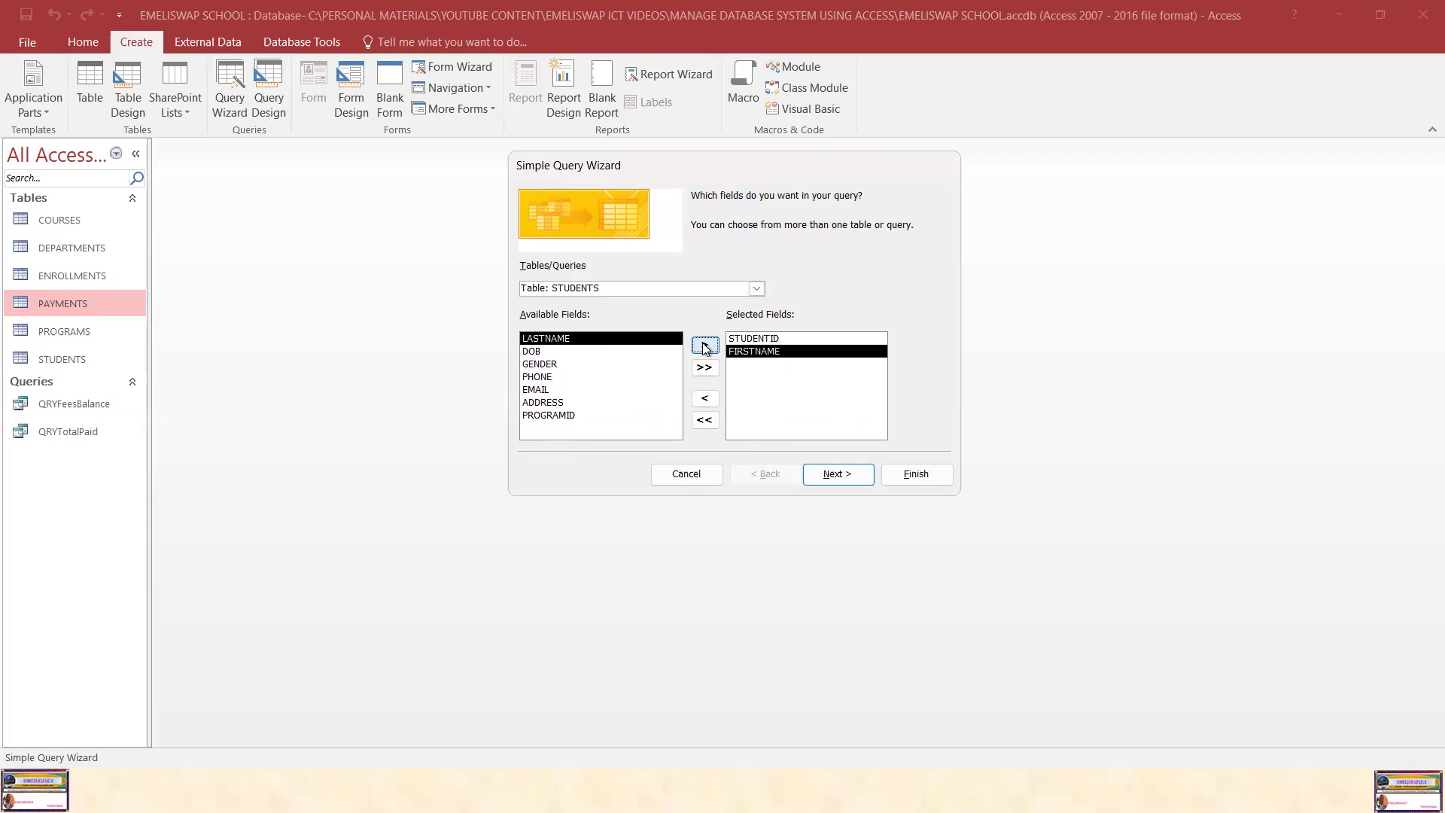
click(566, 338)
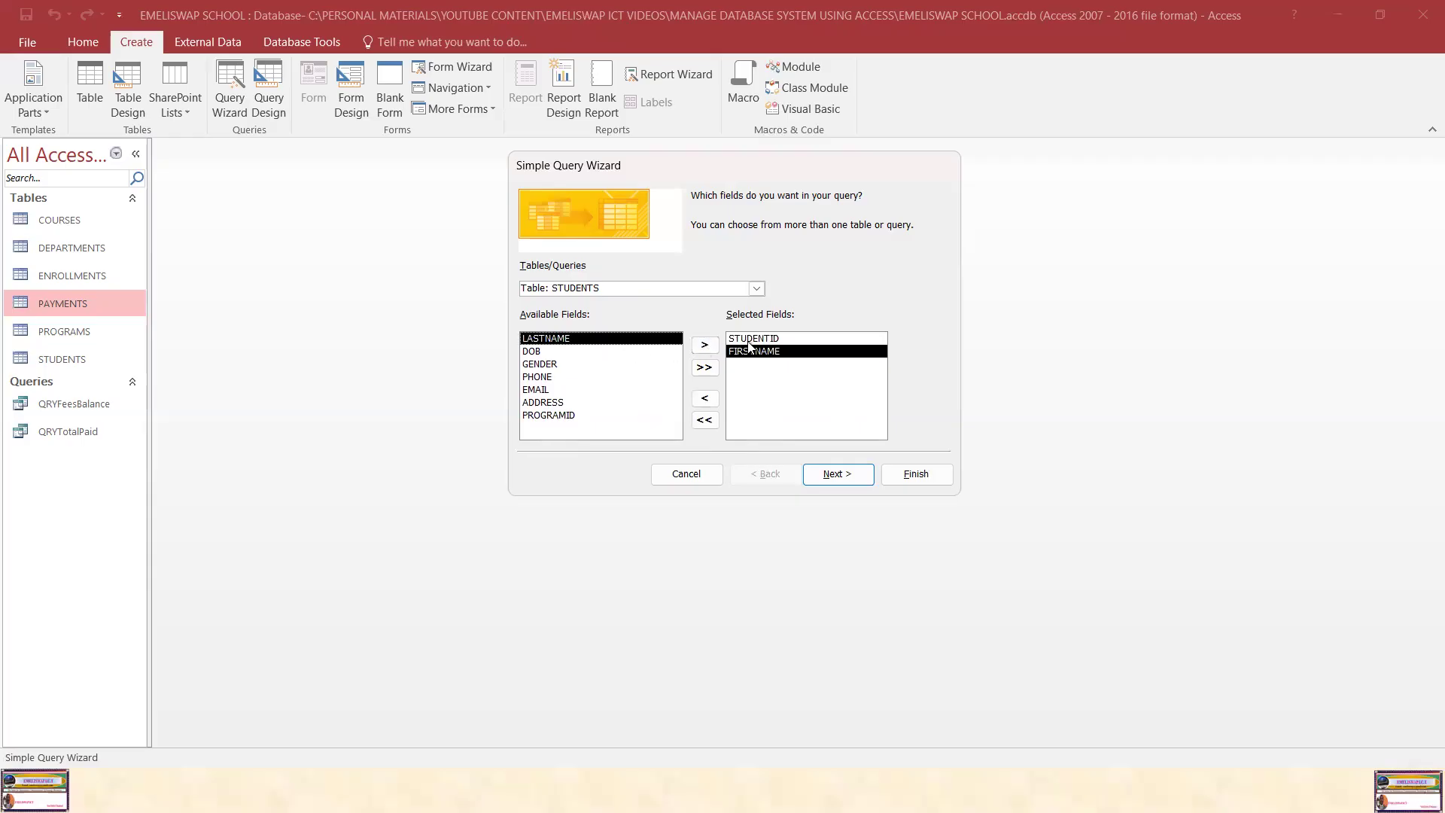
click(707, 347)
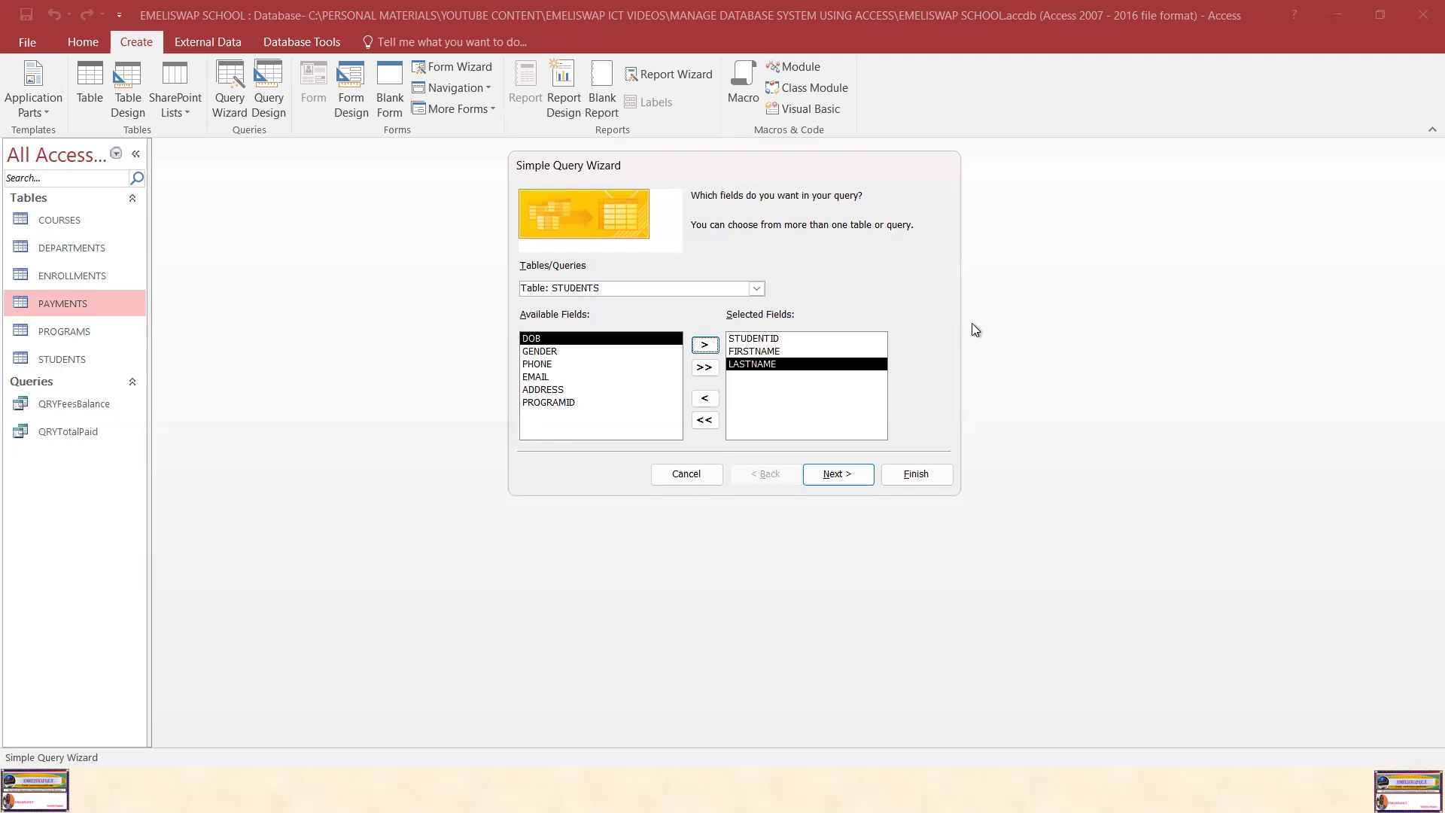
Step: Switch the source to the PROGRAMS table and add the PROGRAMNAME and PROGRAMFEES fields
click(756, 289)
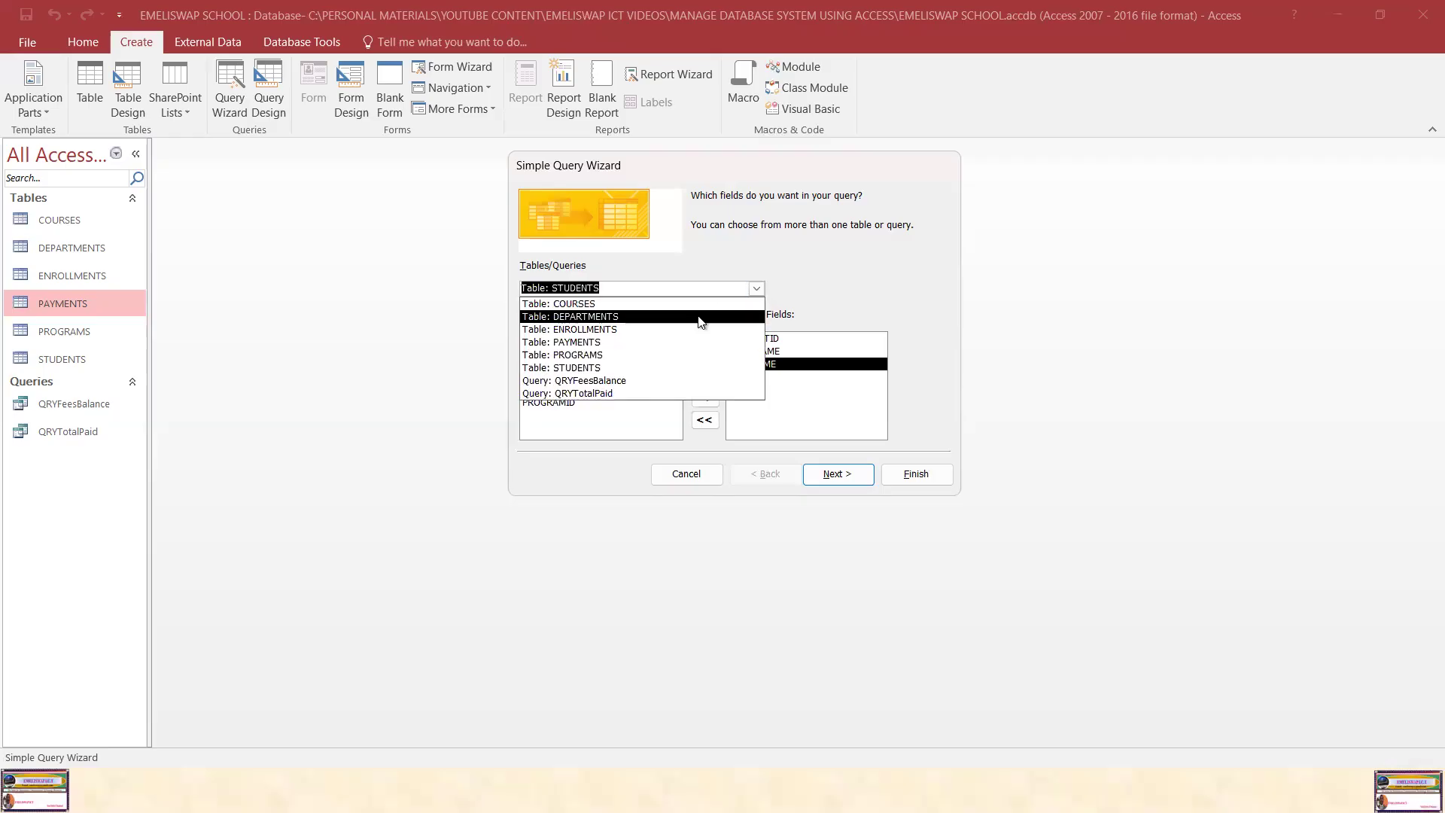
click(640, 355)
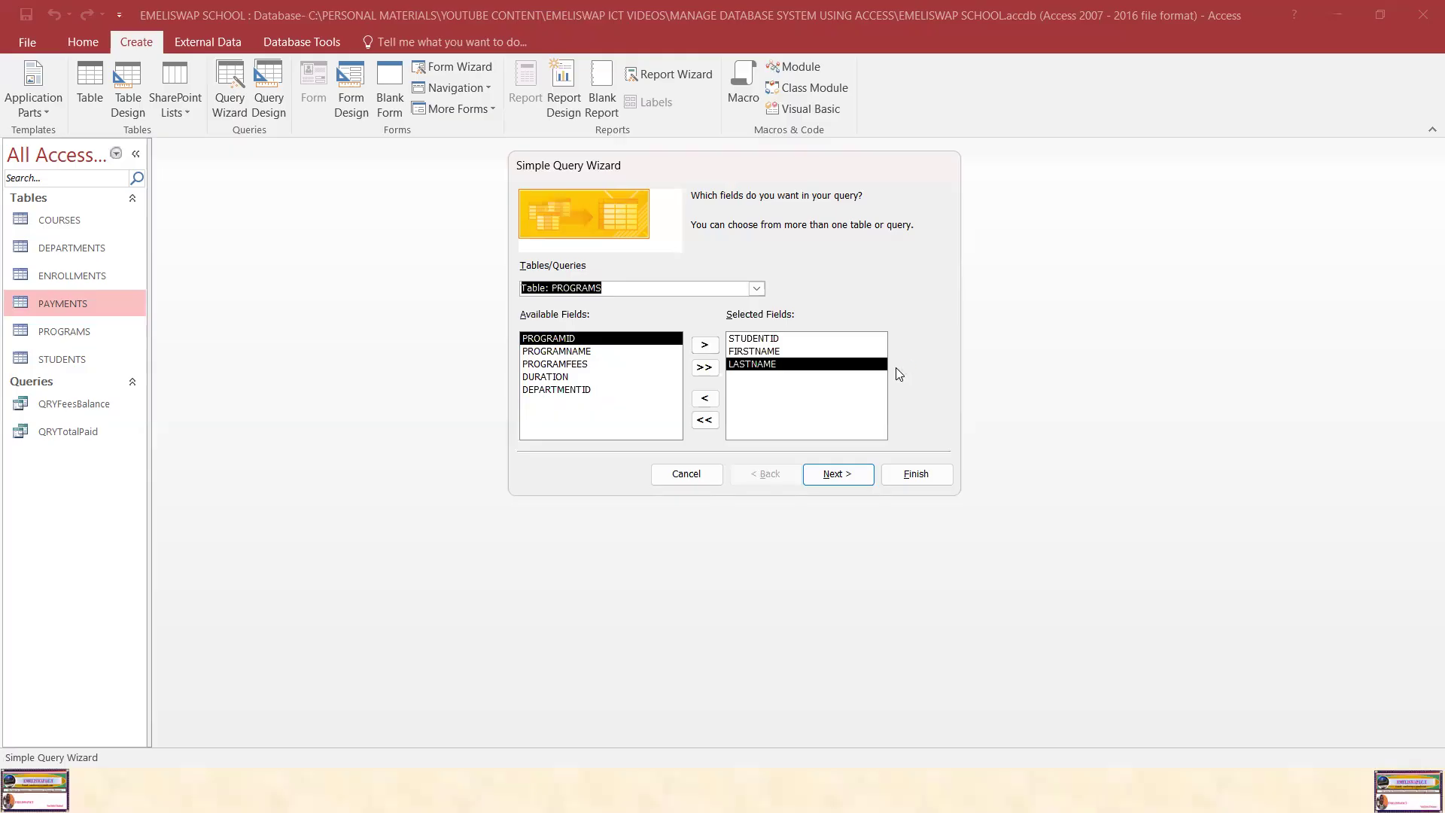
click(571, 352)
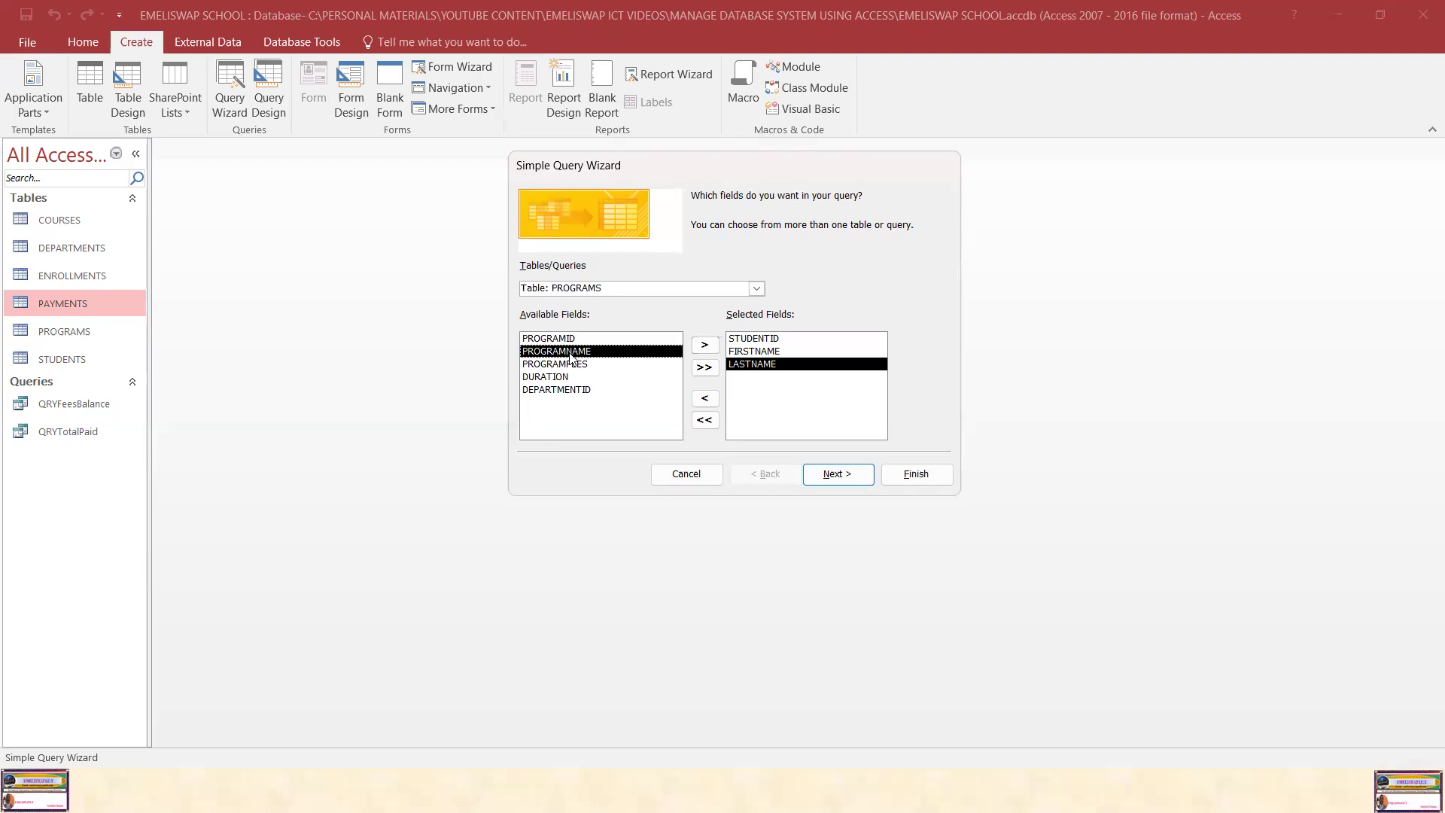
click(706, 348)
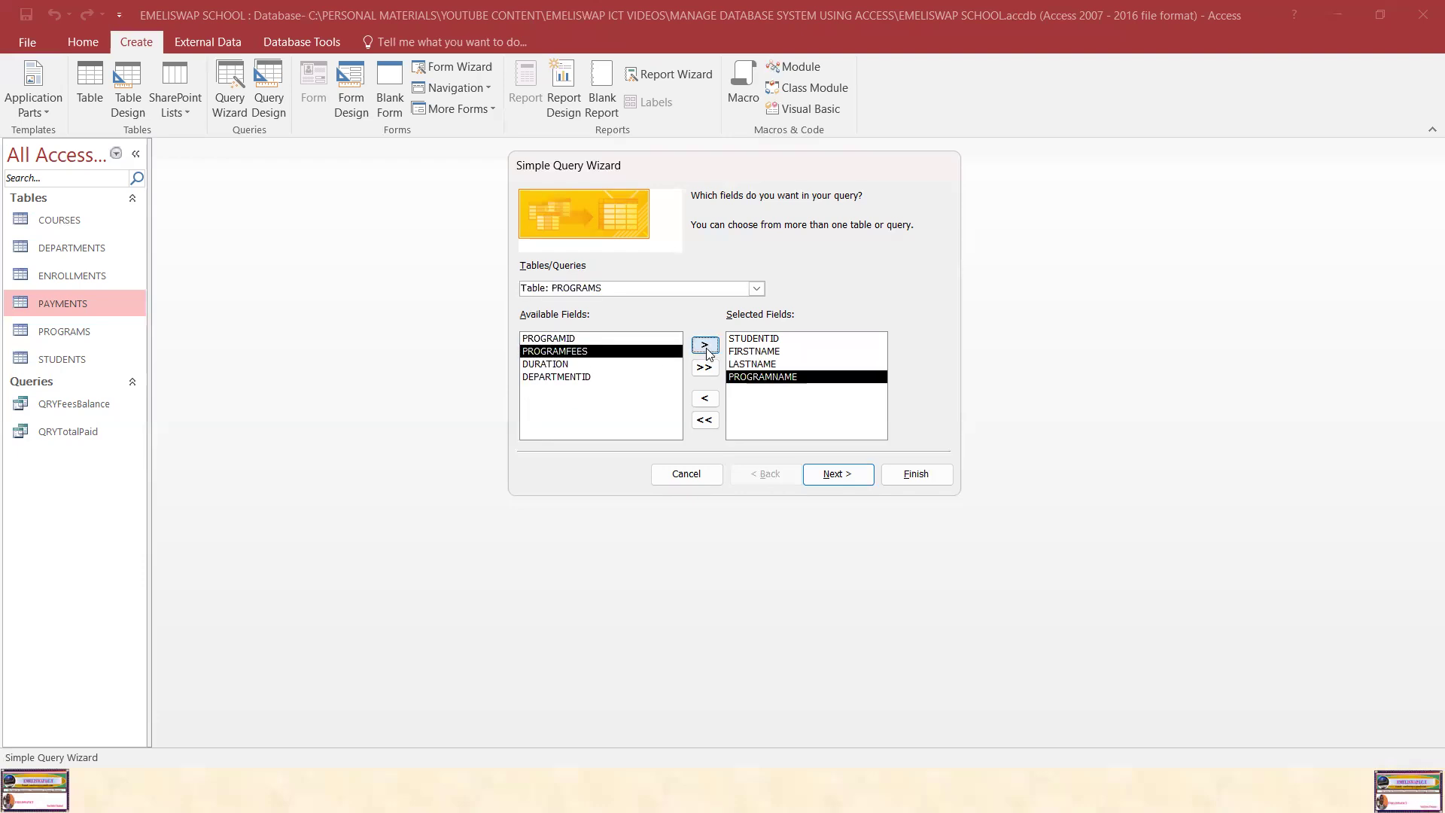
click(578, 352)
click(703, 345)
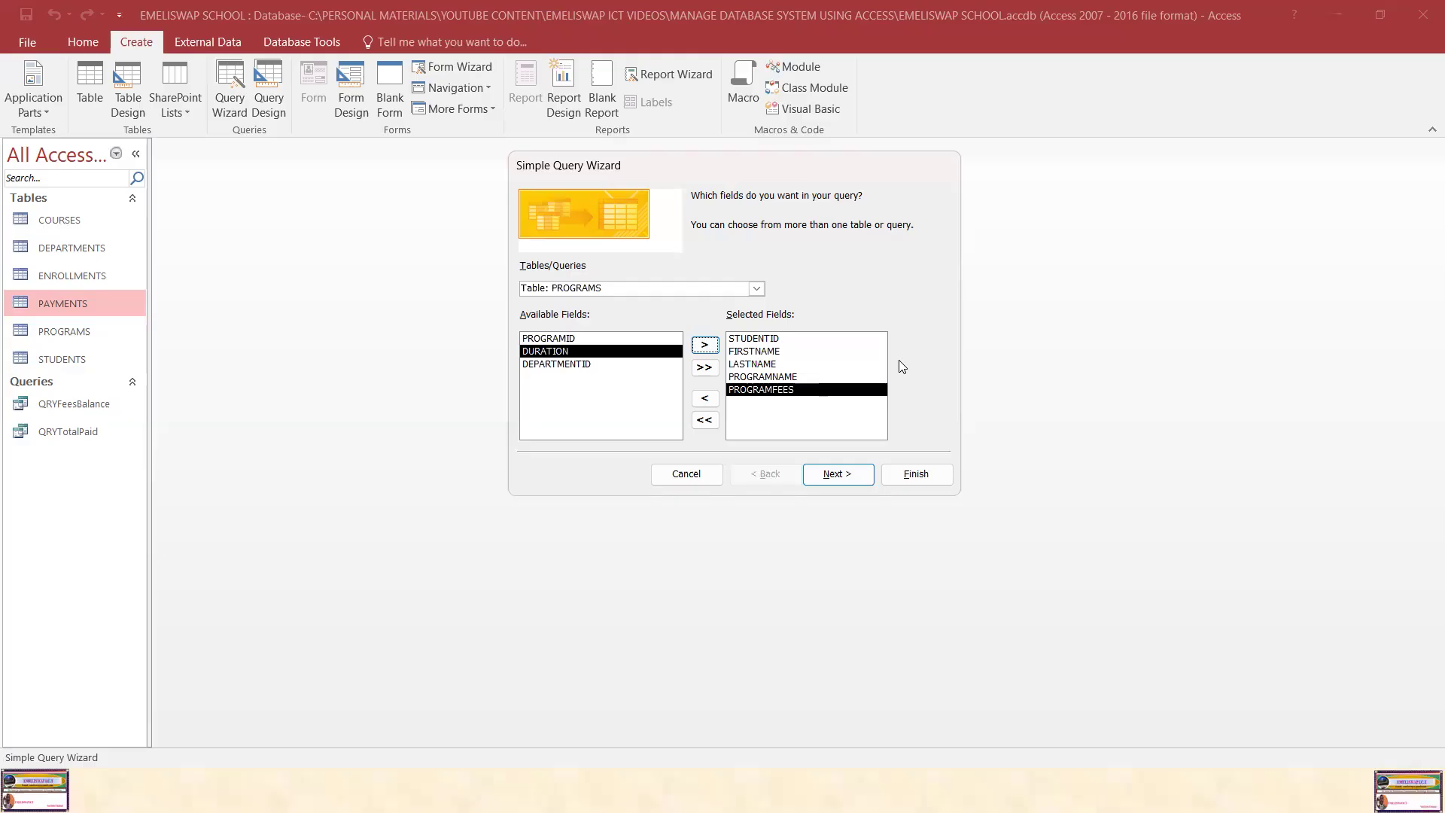
Step: Switch the source to the COURSES table and add the COURSENAME and CREDITHOURS fields
click(756, 289)
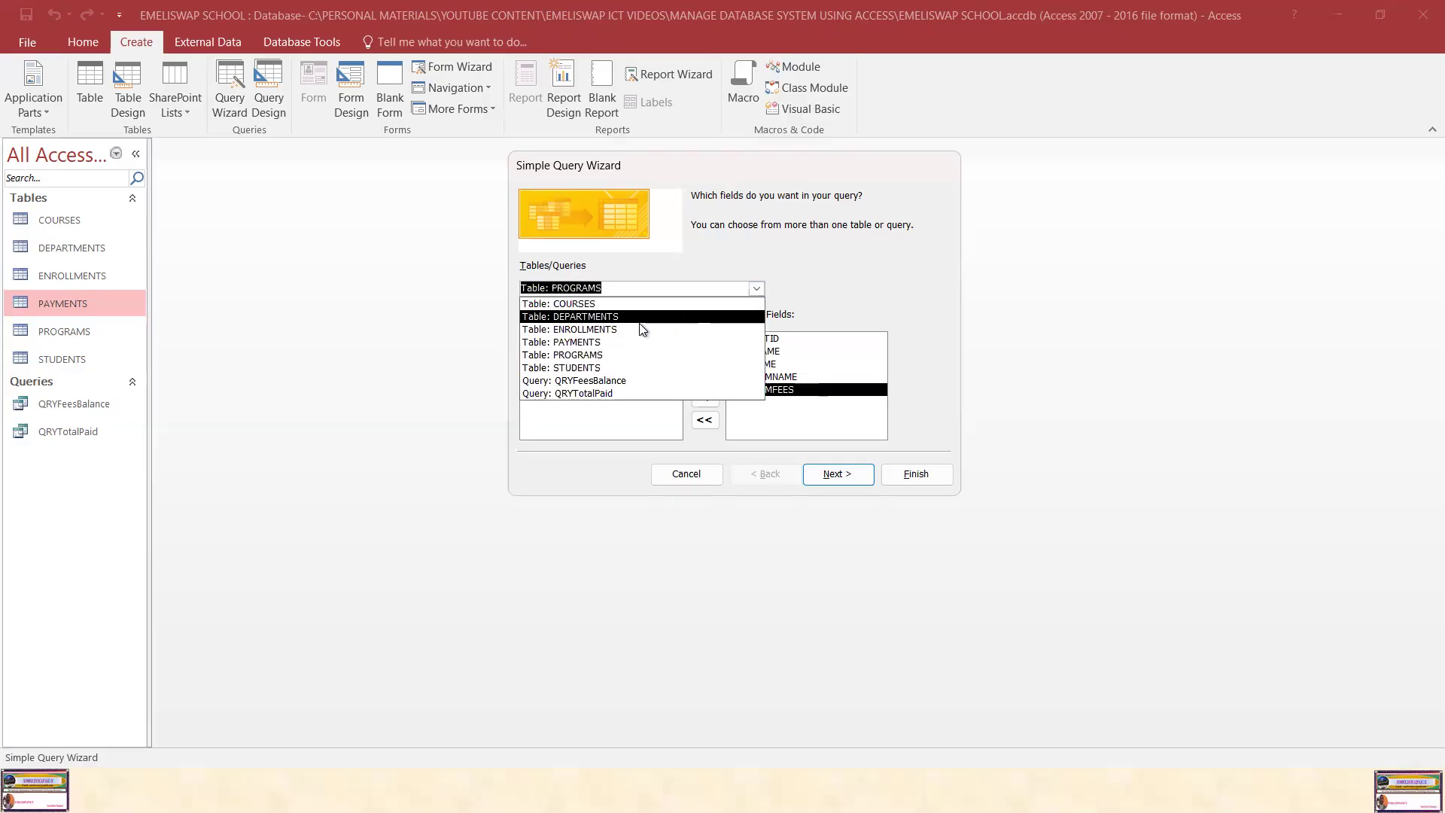
click(576, 304)
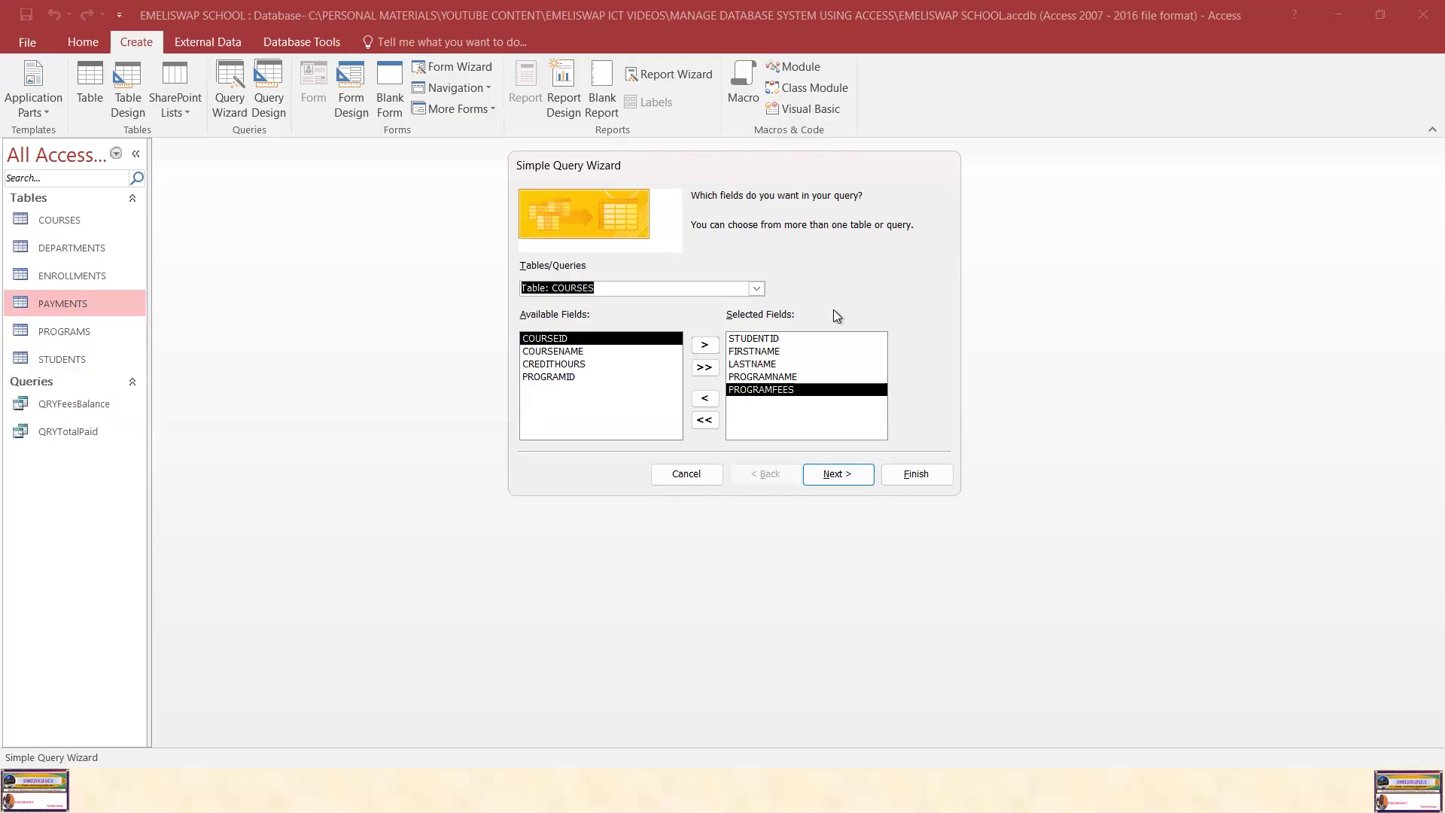
click(576, 352)
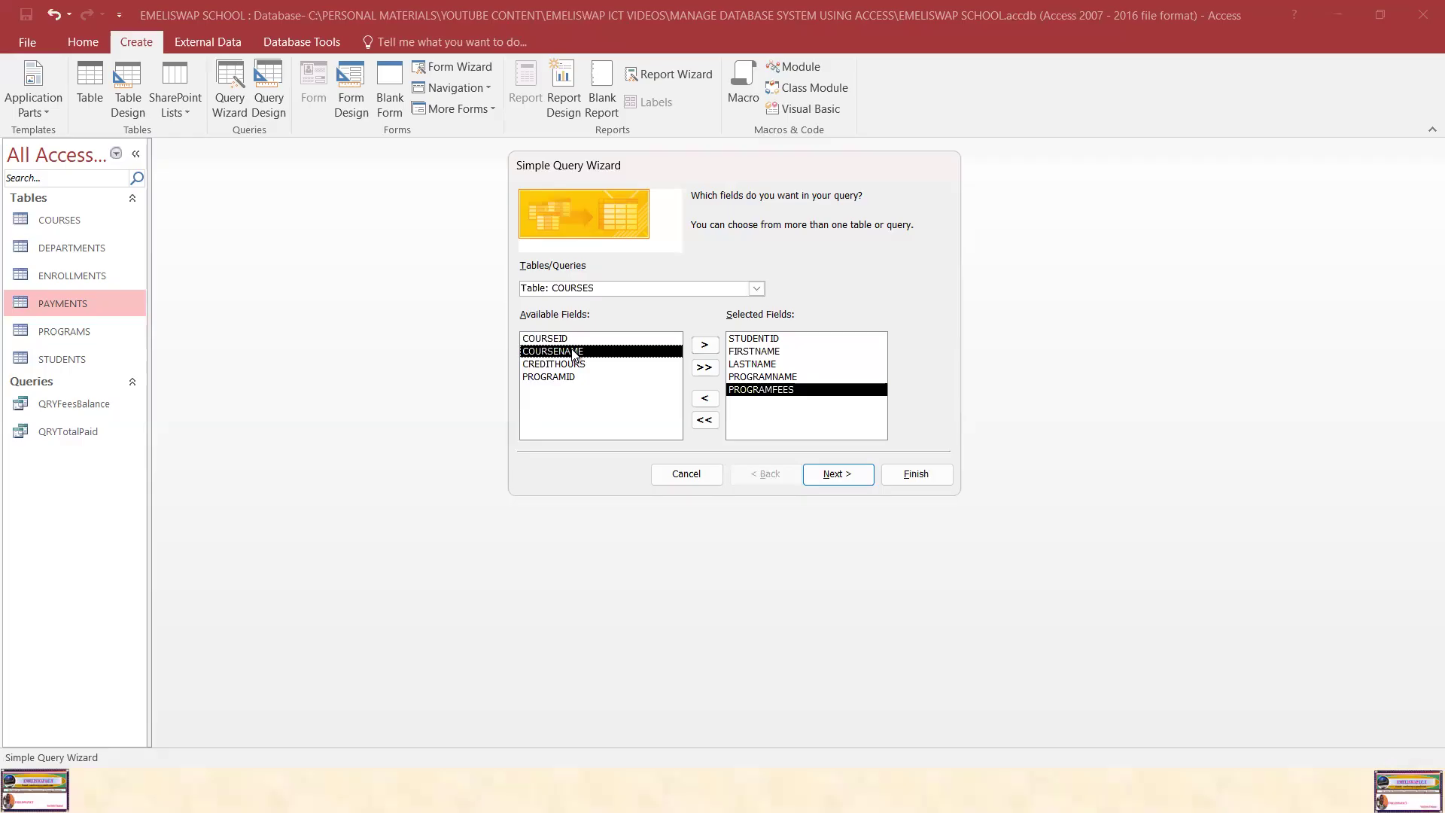
click(704, 346)
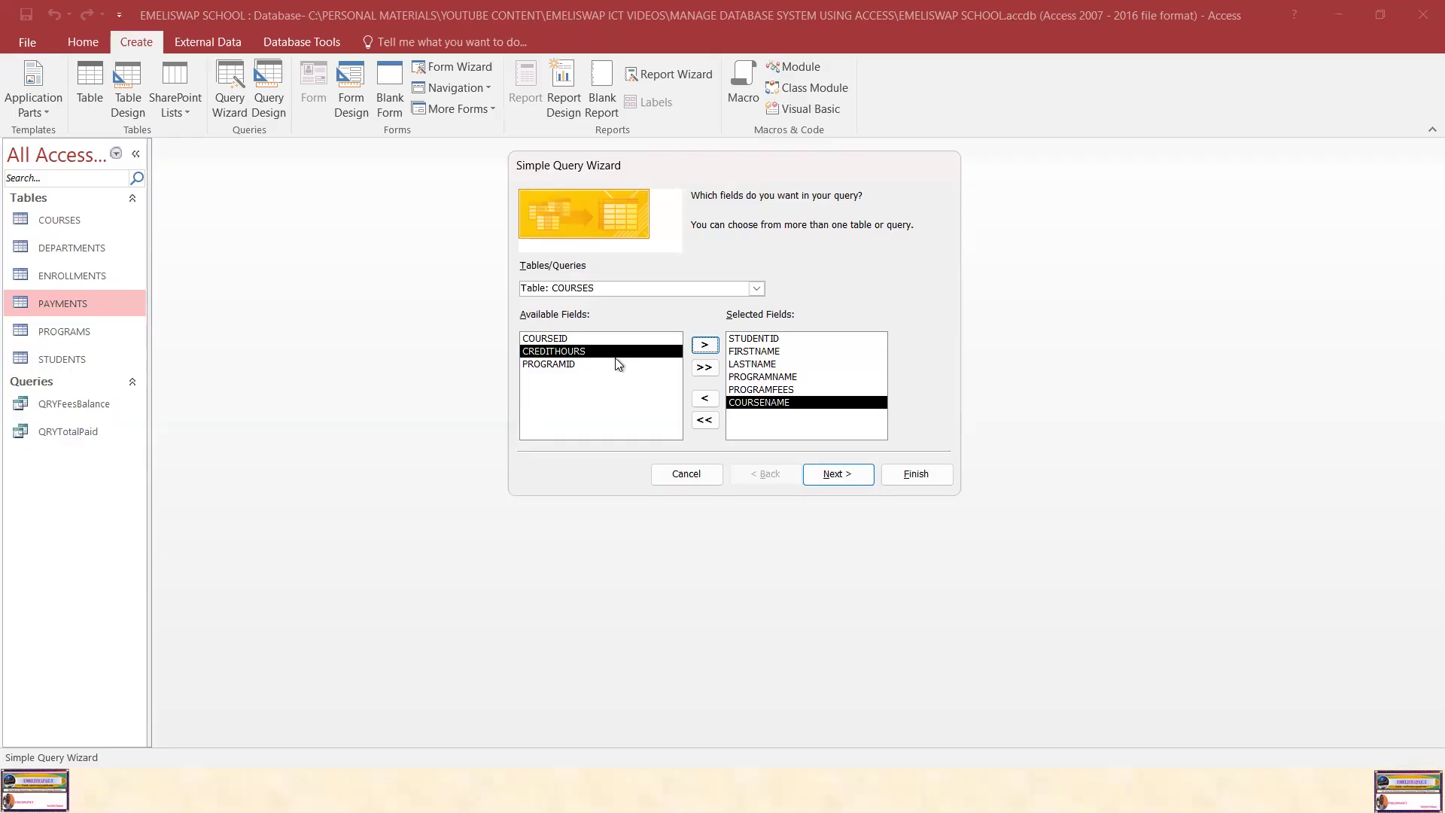
click(577, 354)
click(703, 345)
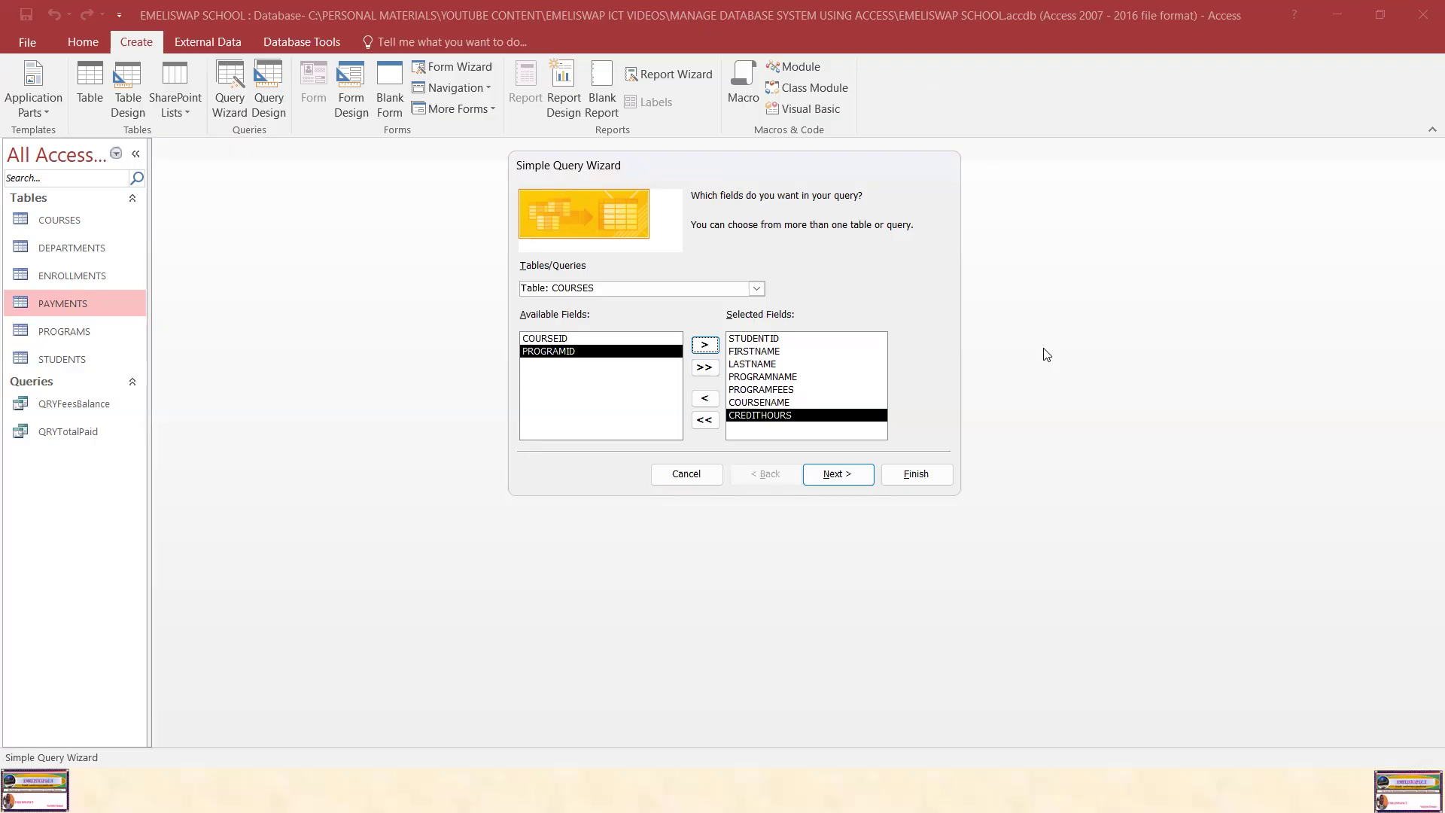
Step: Keep the detail query option, title the query QRYAdmissions, and finish the wizard opening it to view information
click(842, 476)
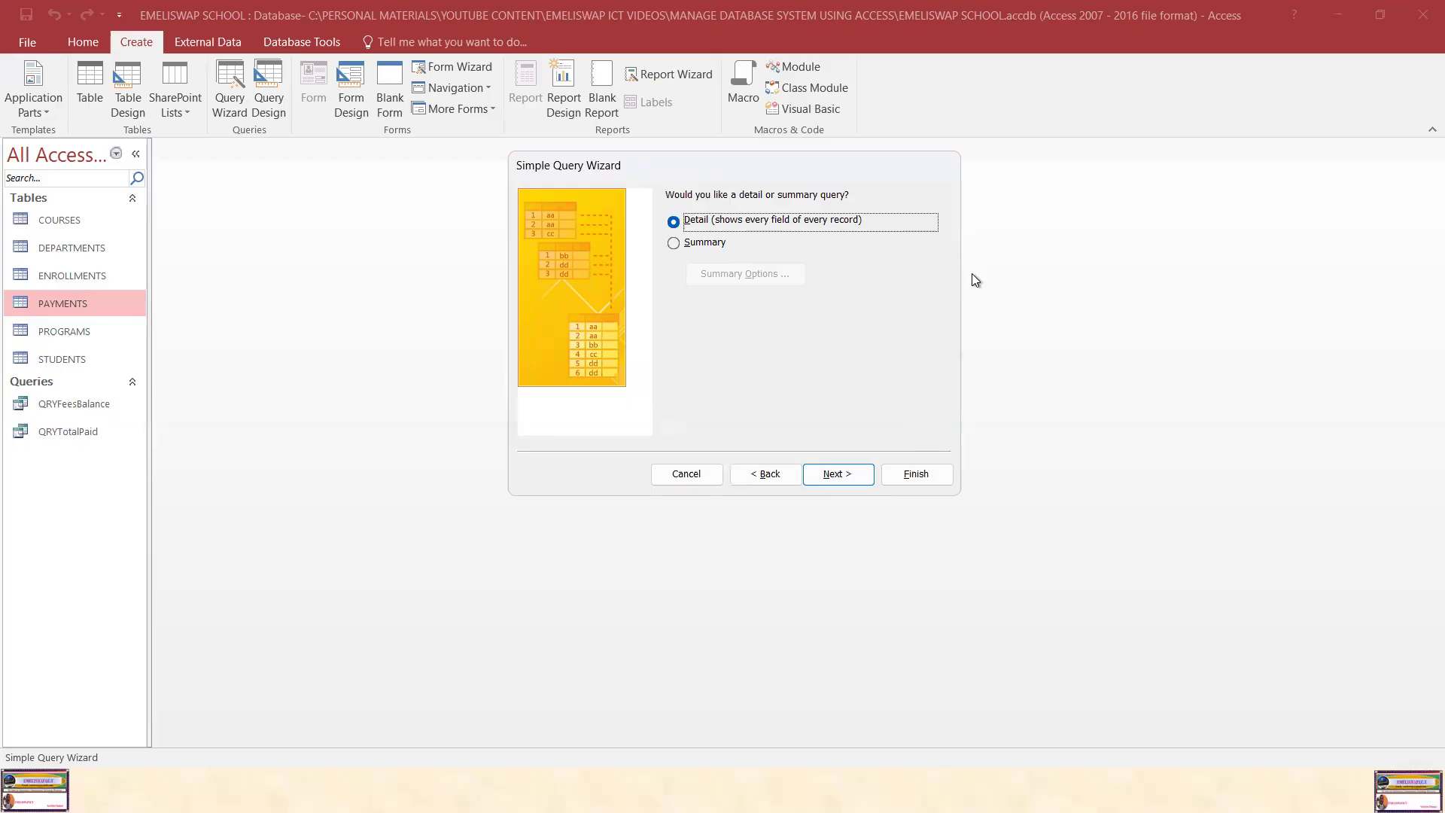
click(839, 475)
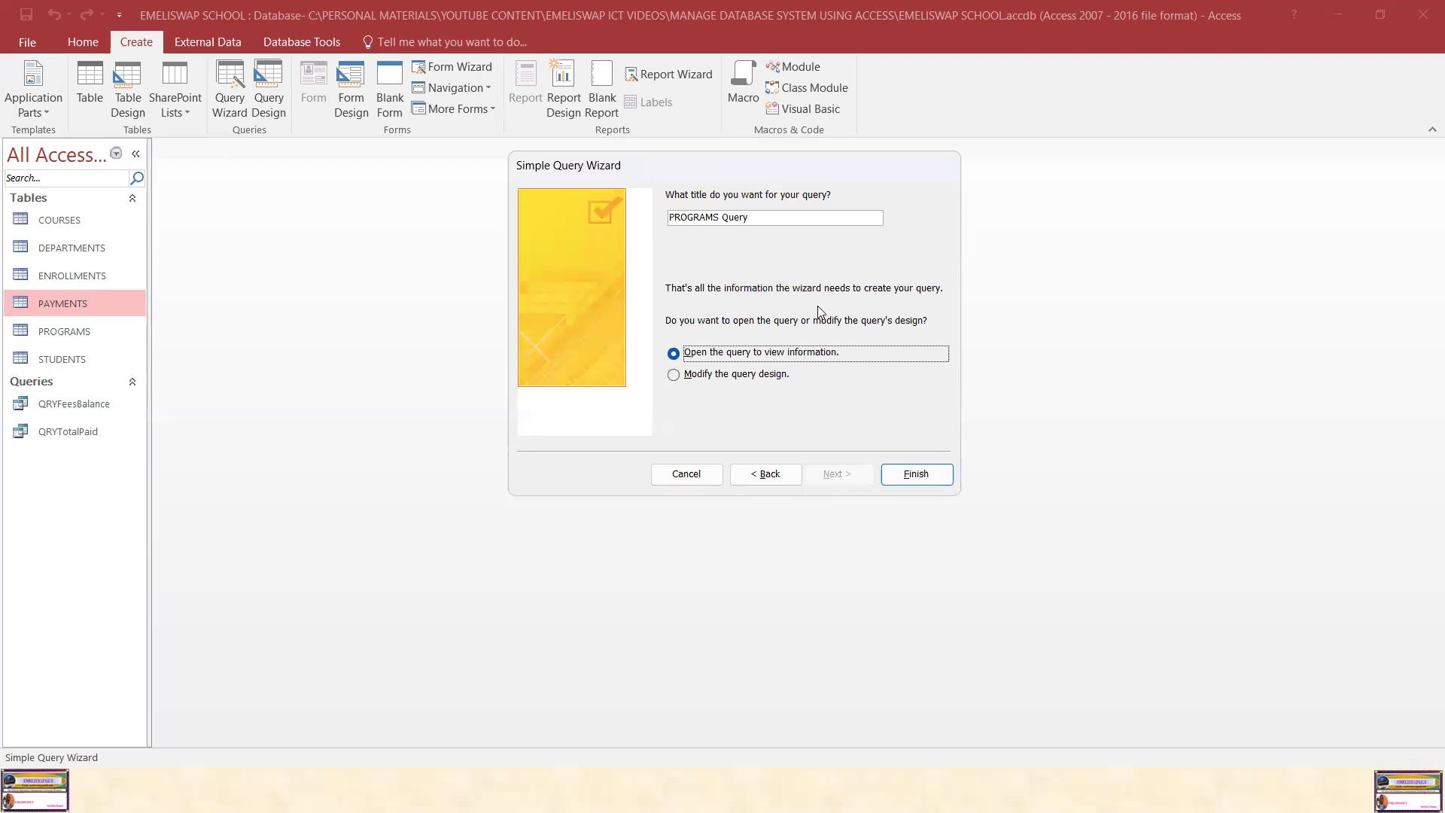
click(766, 219)
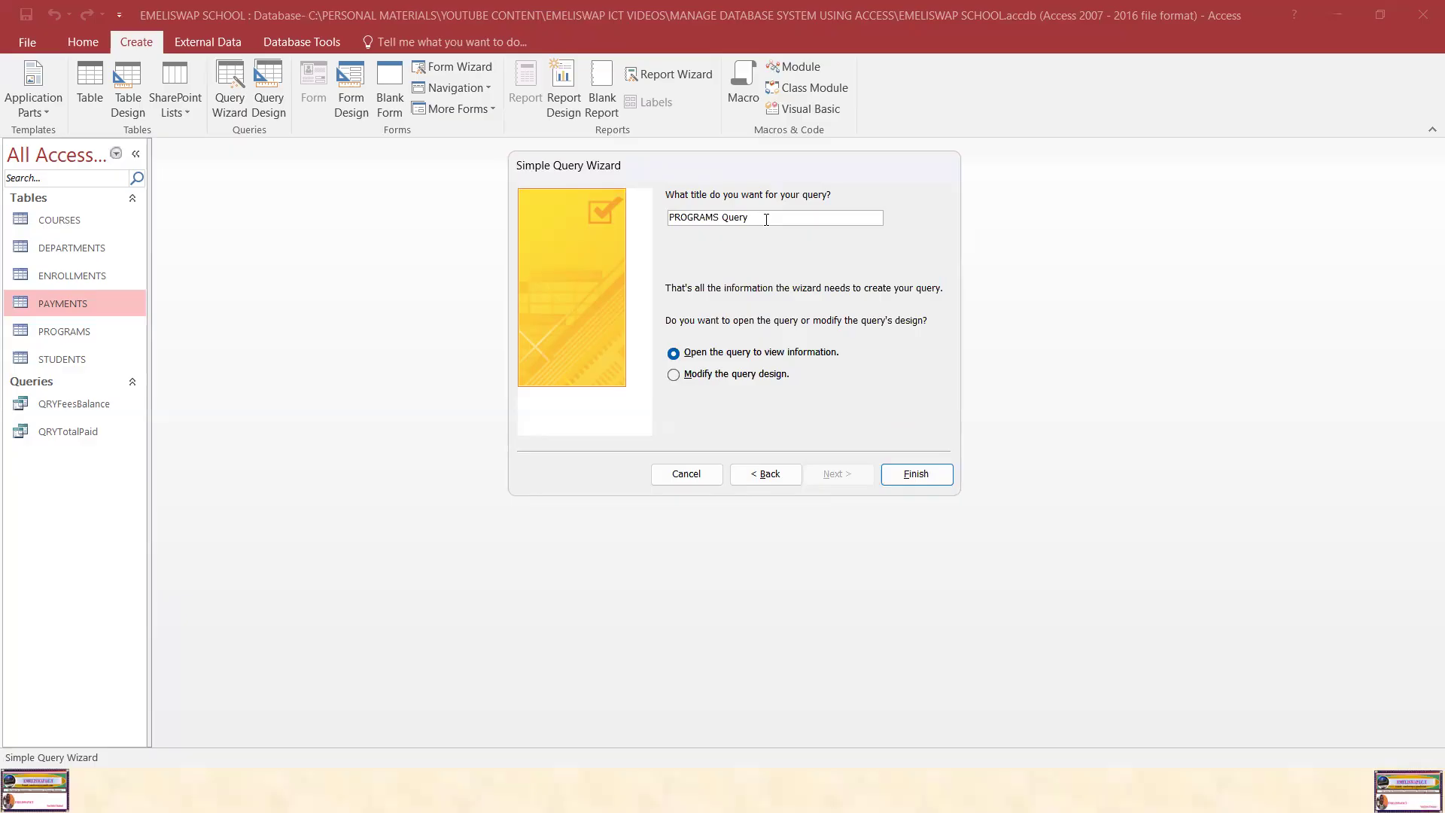
key(BackSpace)
key(BackSpace)
key(BackSpace)
key(BackSpace)
key(BackSpace)
key(BackSpace)
key(BackSpace)
key(BackSpace)
key(BackSpace)
key(BackSpace)
key(BackSpace)
key(BackSpace)
key(BackSpace)
key(Caps_Lock)
text(QRYA)
key(Caps_Lock)
text(dmission)
click(794, 357)
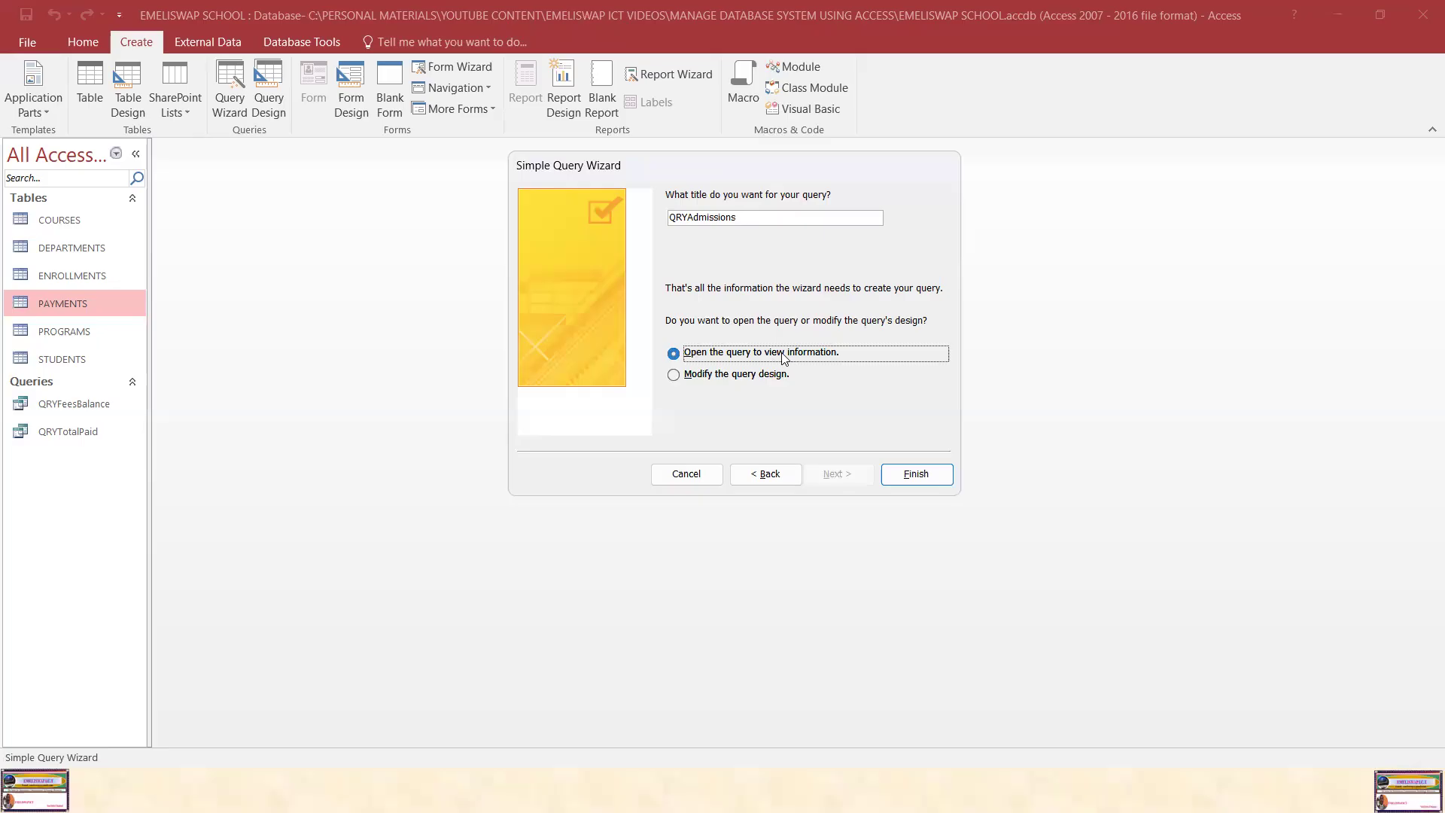
click(911, 474)
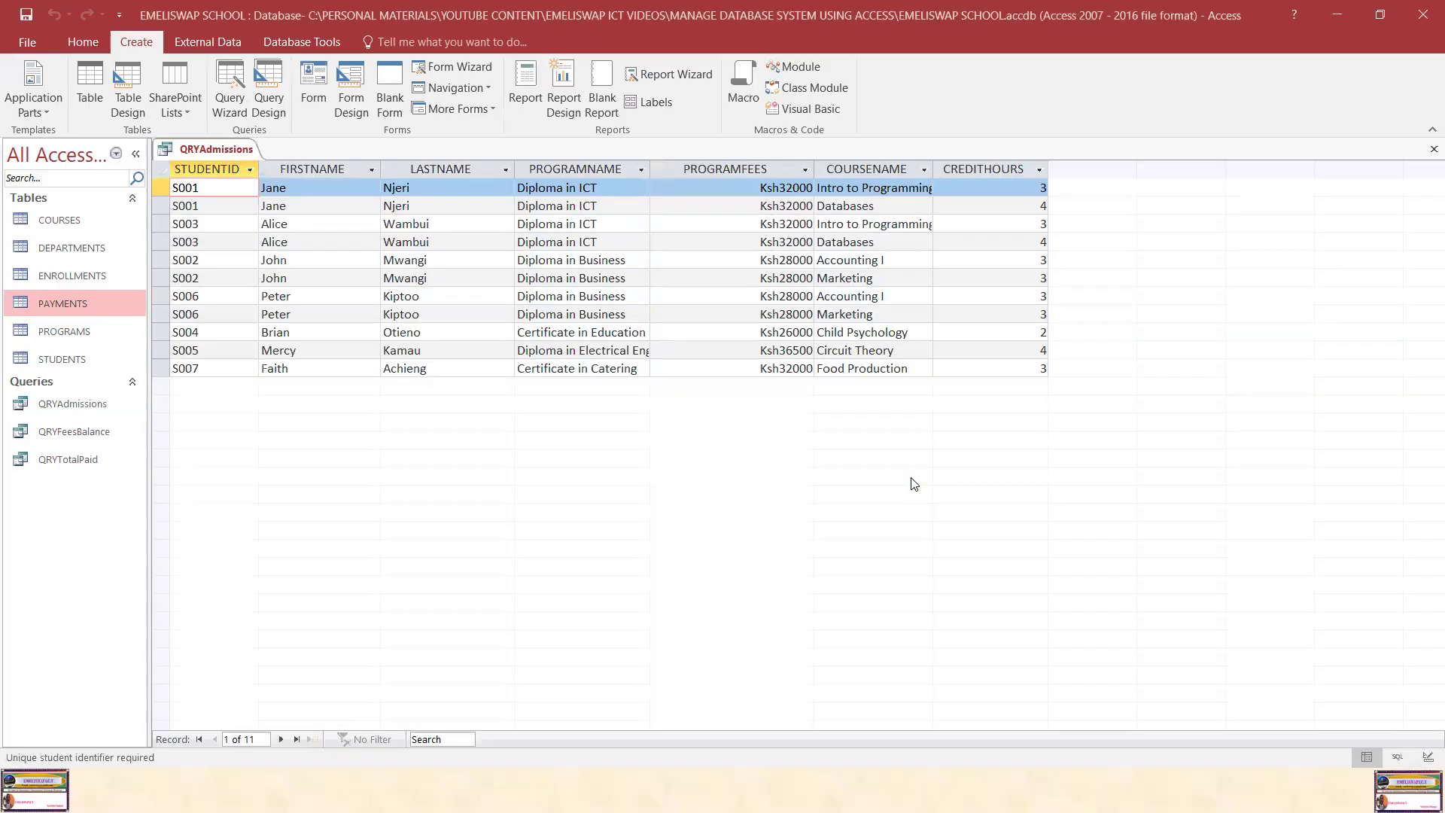
Step: Widen the CREDITHOURS and COURSENAME columns in the query datasheet
drag(1048, 163, 1071, 163)
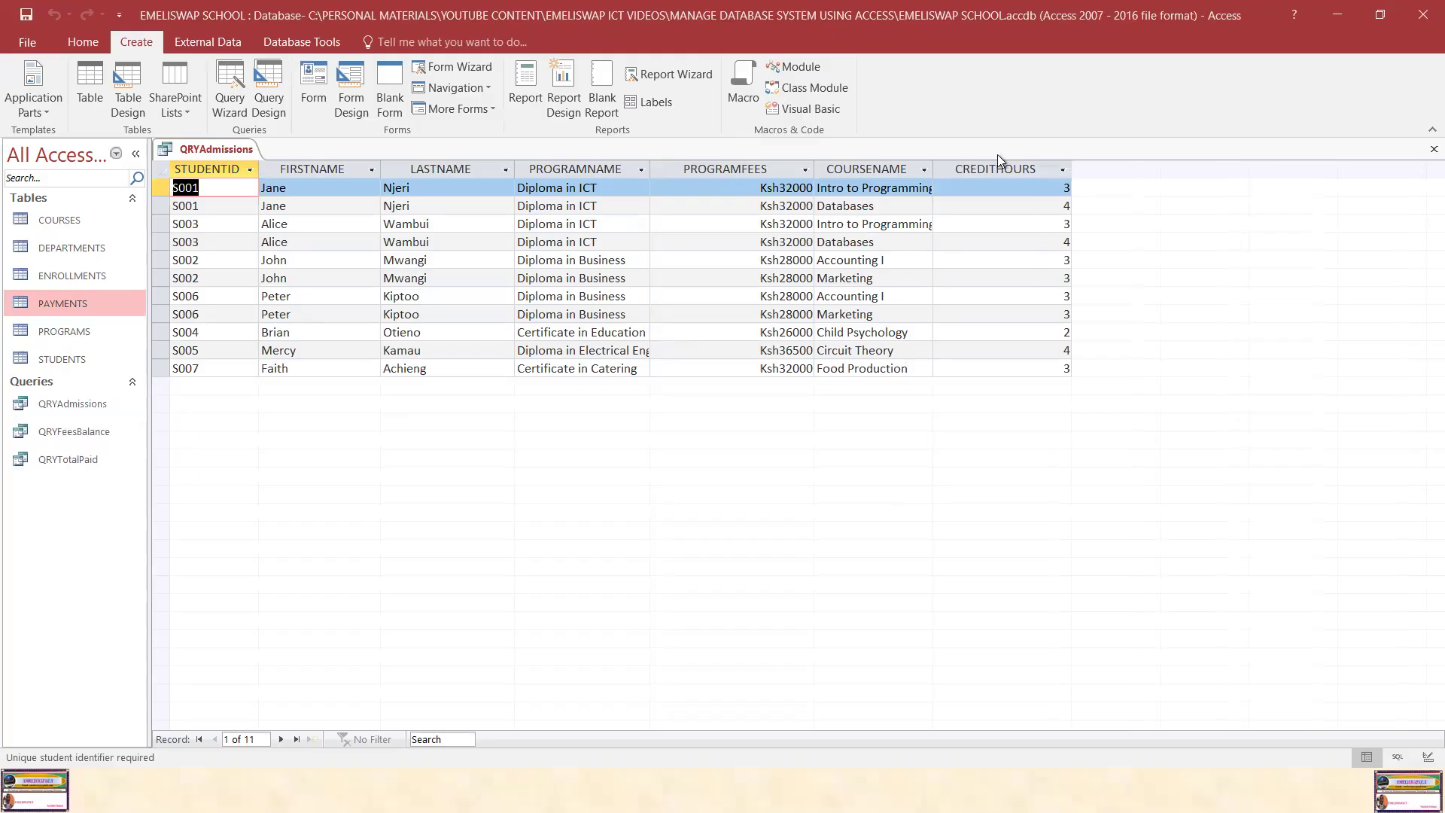
drag(933, 165, 963, 165)
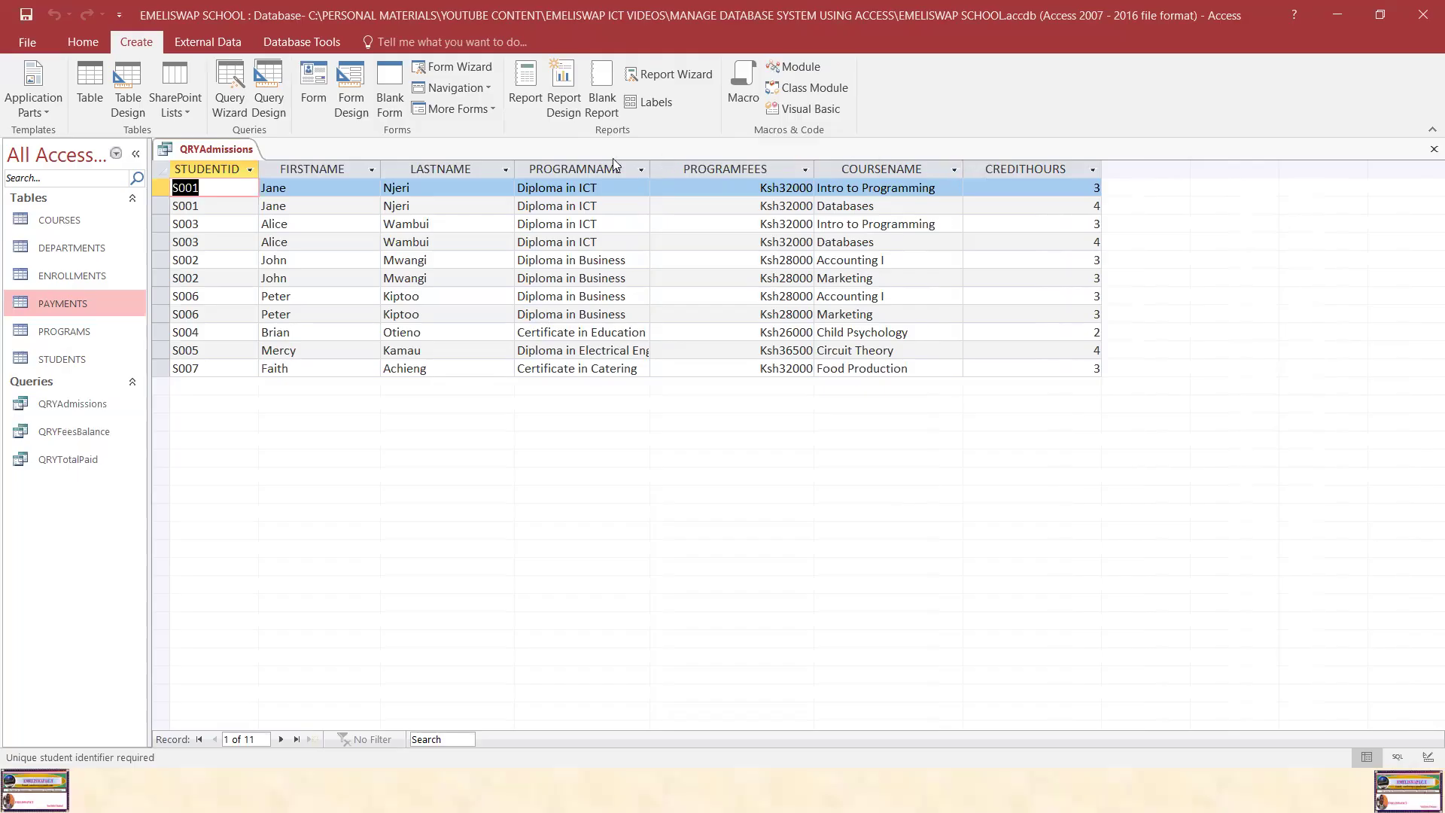
Step: Narrow the FIRSTNAME and LASTNAME columns and widen the PROGRAMNAME column to fit their contents
click(379, 167)
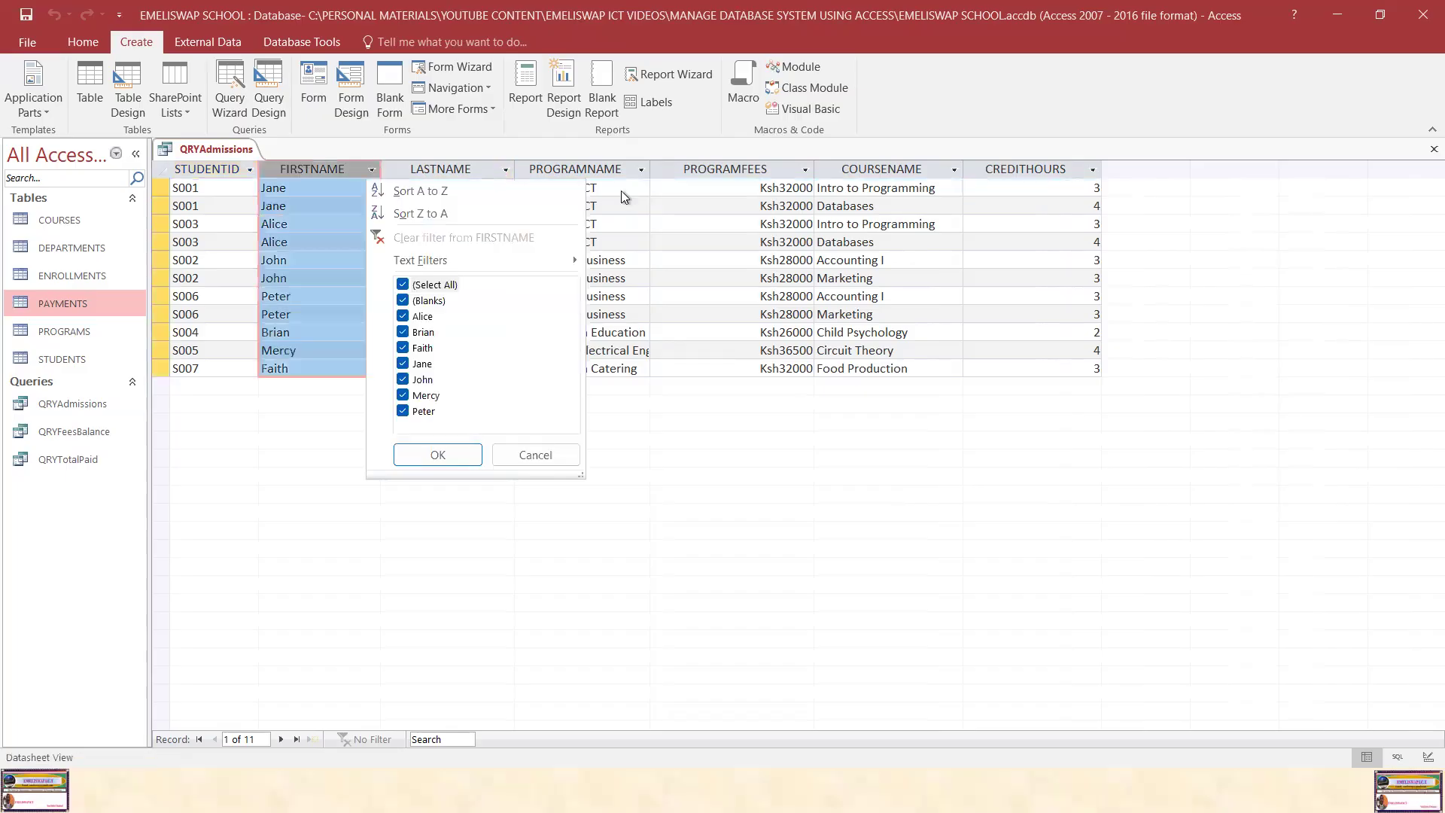
click(620, 169)
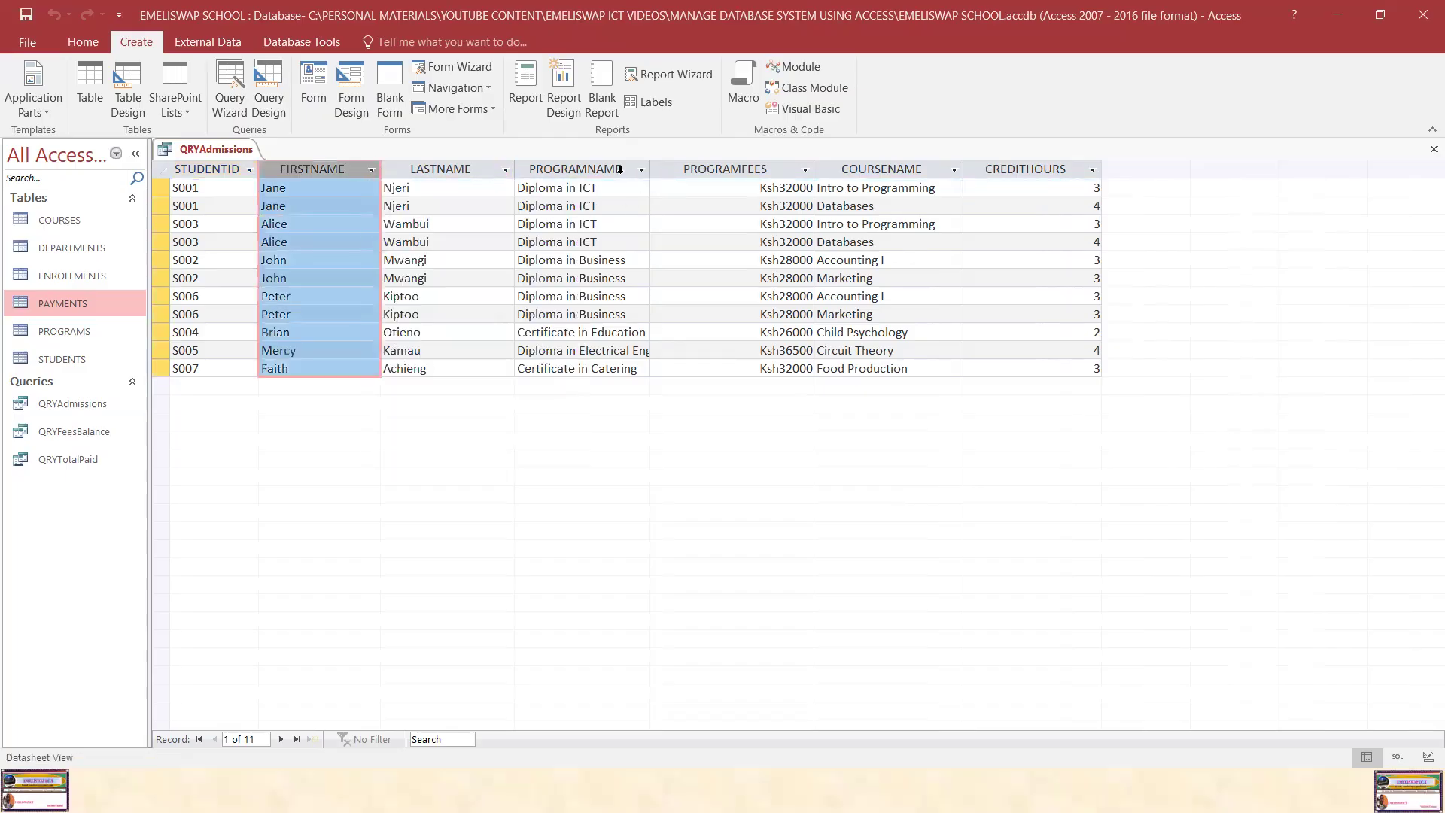
click(378, 169)
click(387, 166)
drag(381, 167, 357, 167)
drag(491, 169, 463, 168)
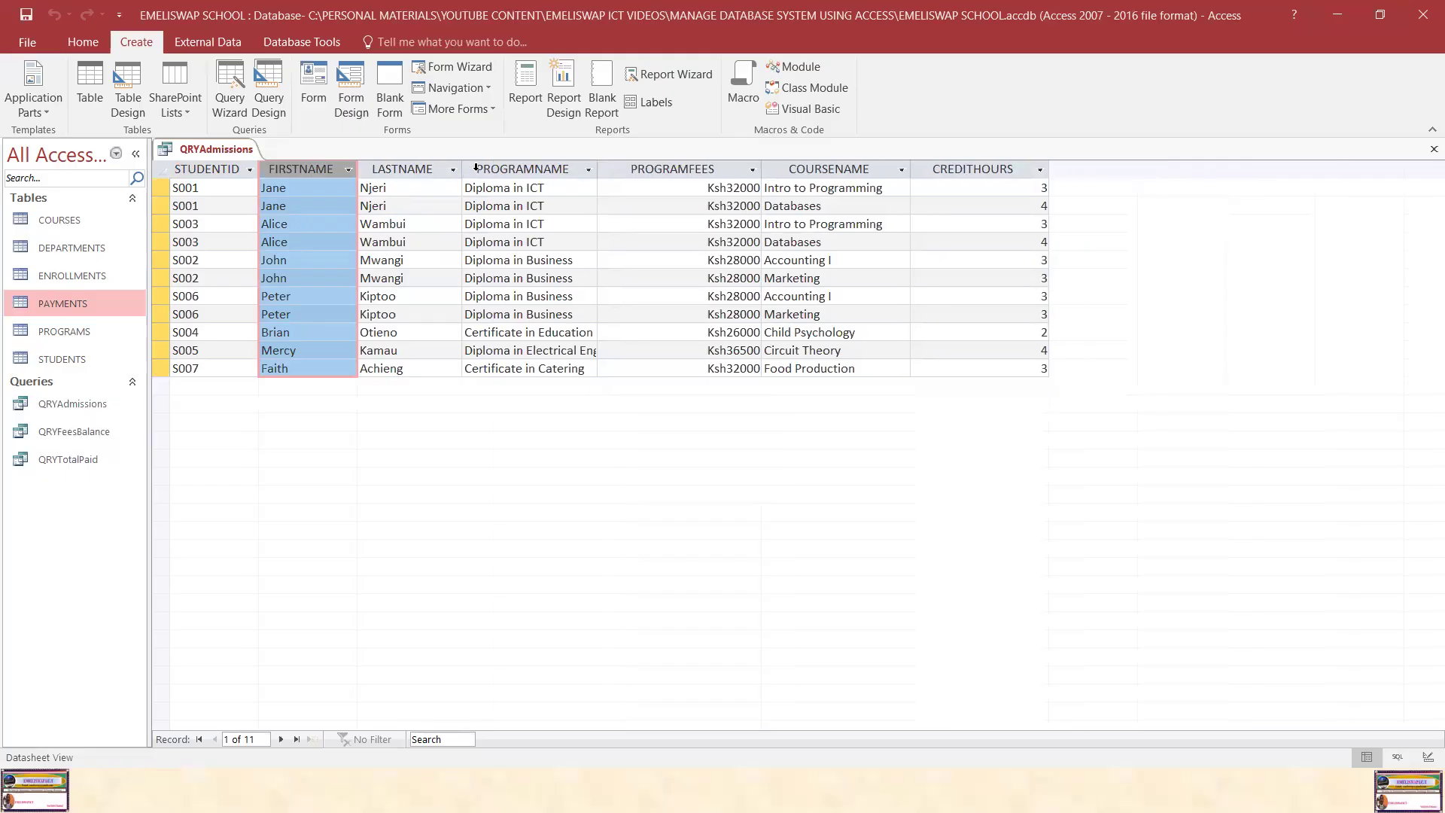
mouse_move(596, 169)
mouse_down()
mouse_move(638, 168)
mouse_move(624, 168)
mouse_up()
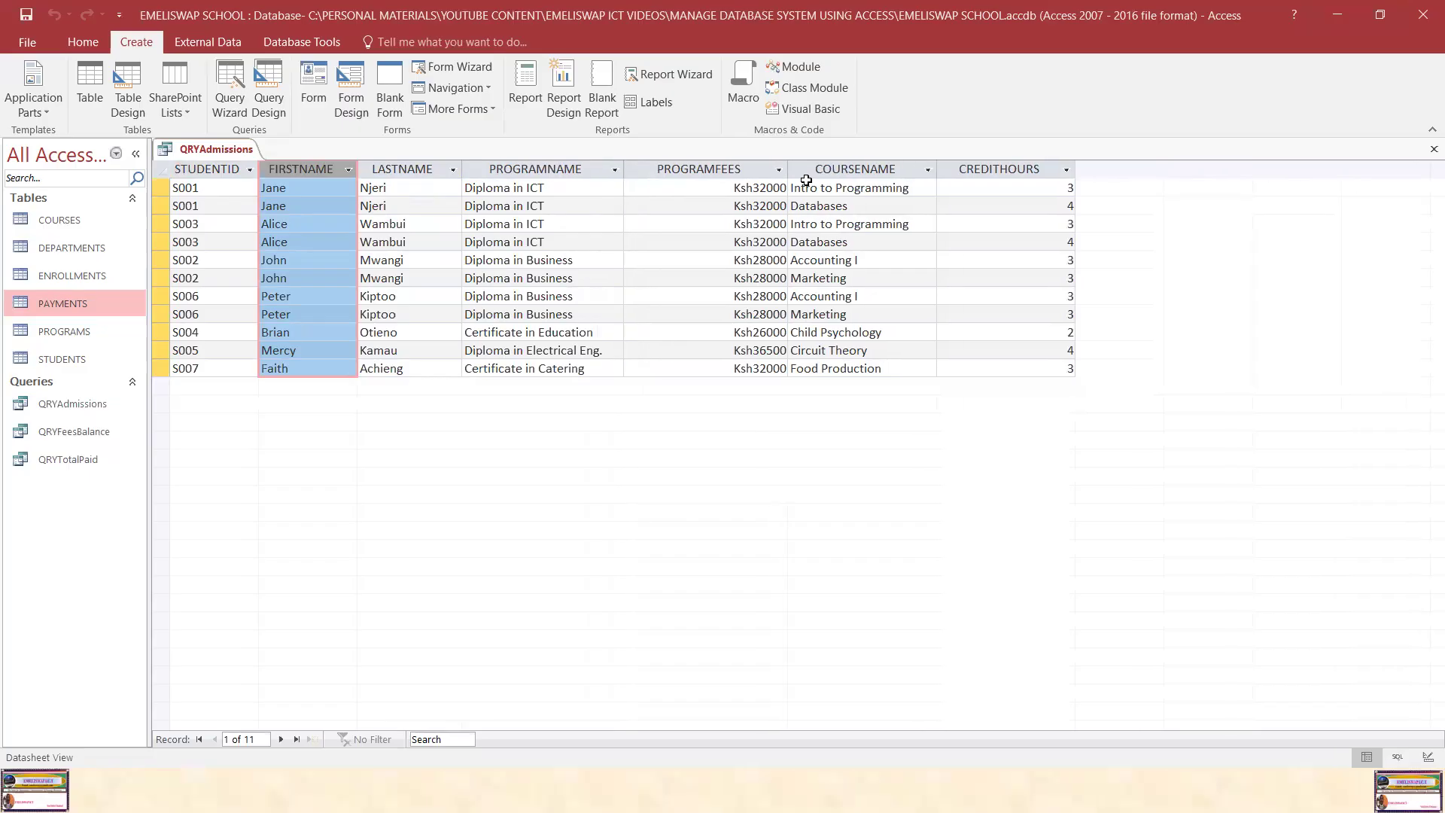
Step: Narrow the PROGRAMFEES, COURSENAME and CREDITHOURS columns to fit their contents
click(779, 169)
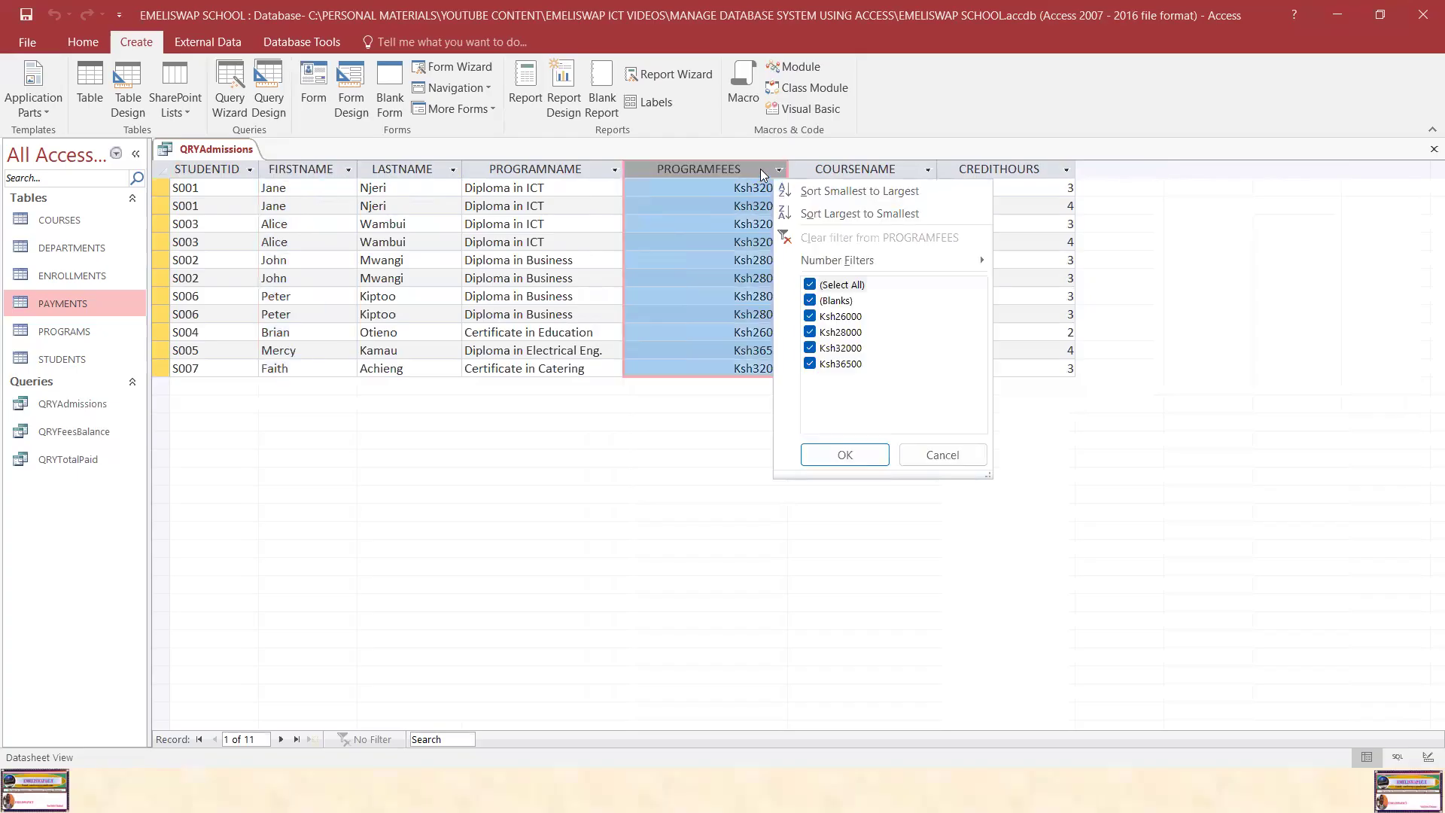
click(761, 168)
drag(787, 168, 737, 171)
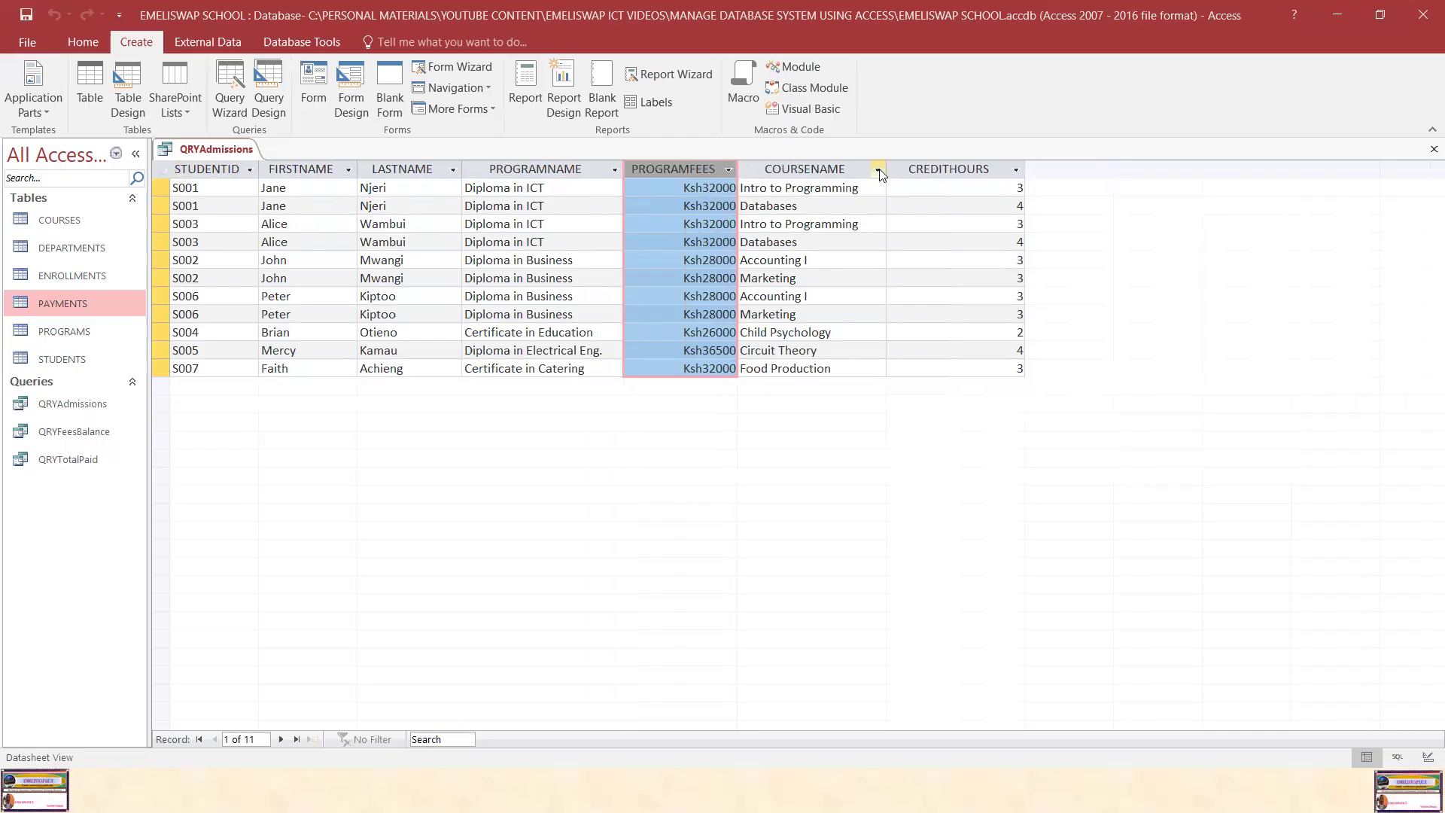
drag(887, 171, 873, 170)
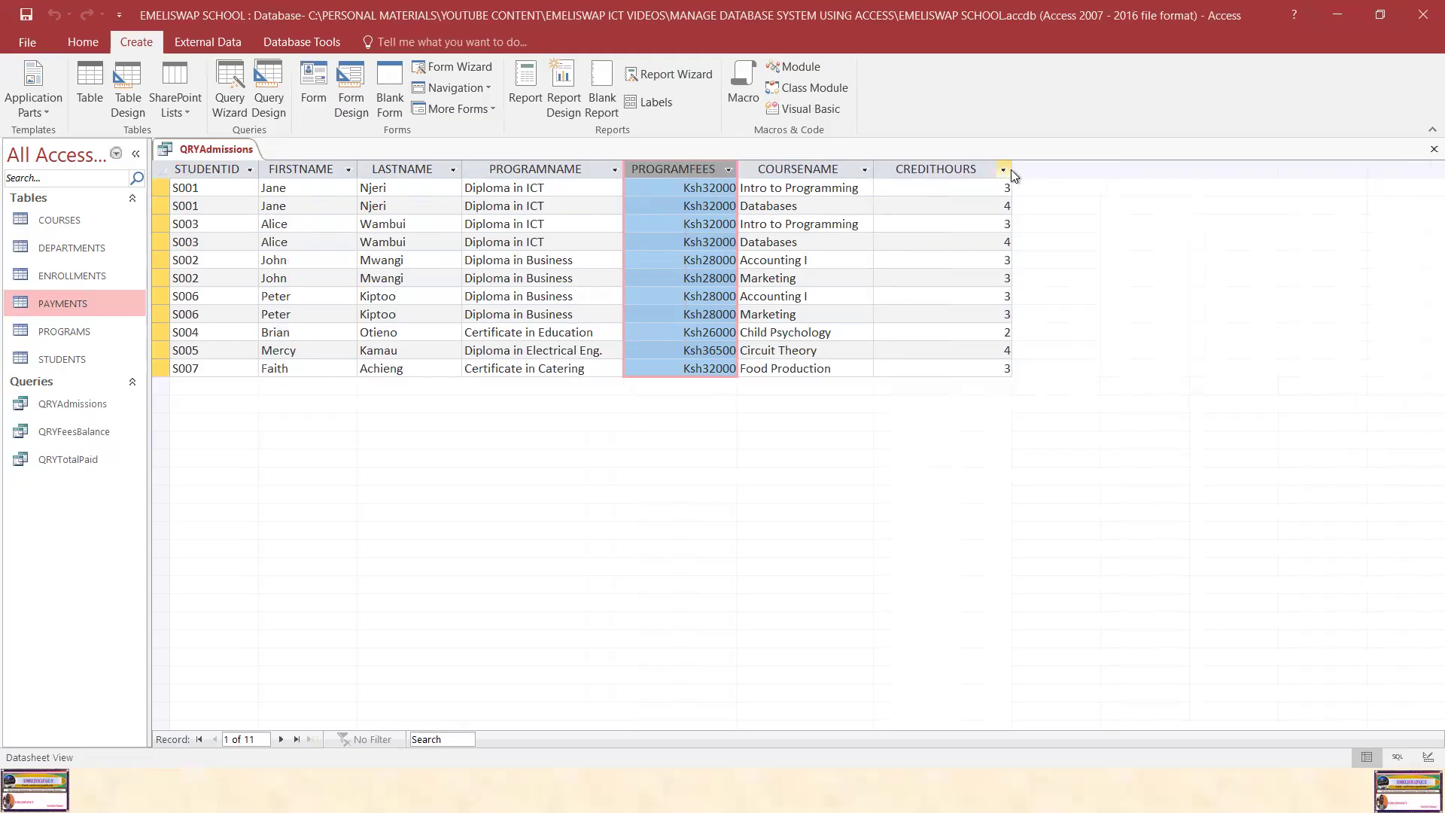
drag(1011, 170, 983, 168)
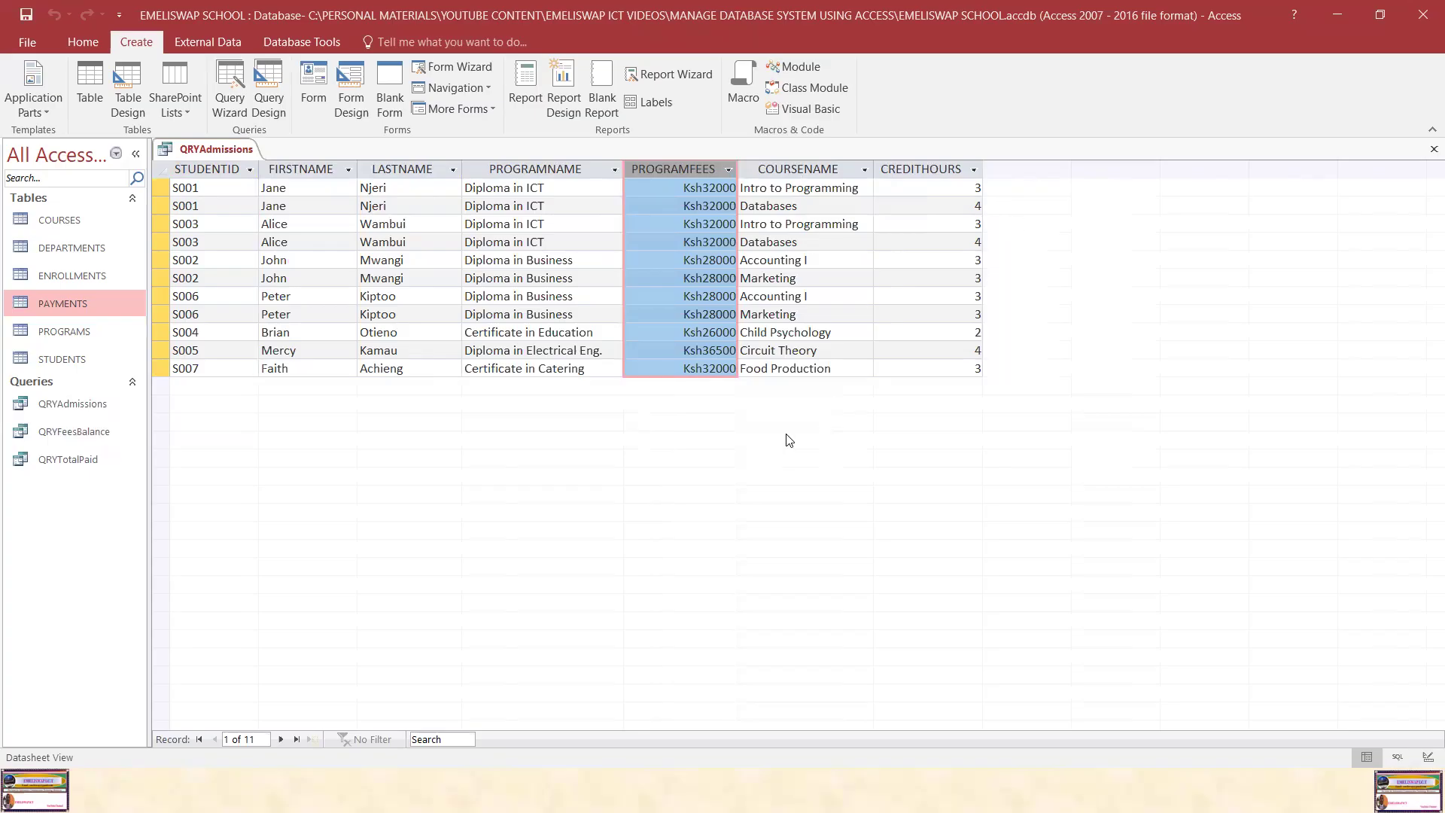
Step: Save the QRYAdmissions query with its adjusted column layout
click(25, 14)
right_click(219, 150)
click(259, 181)
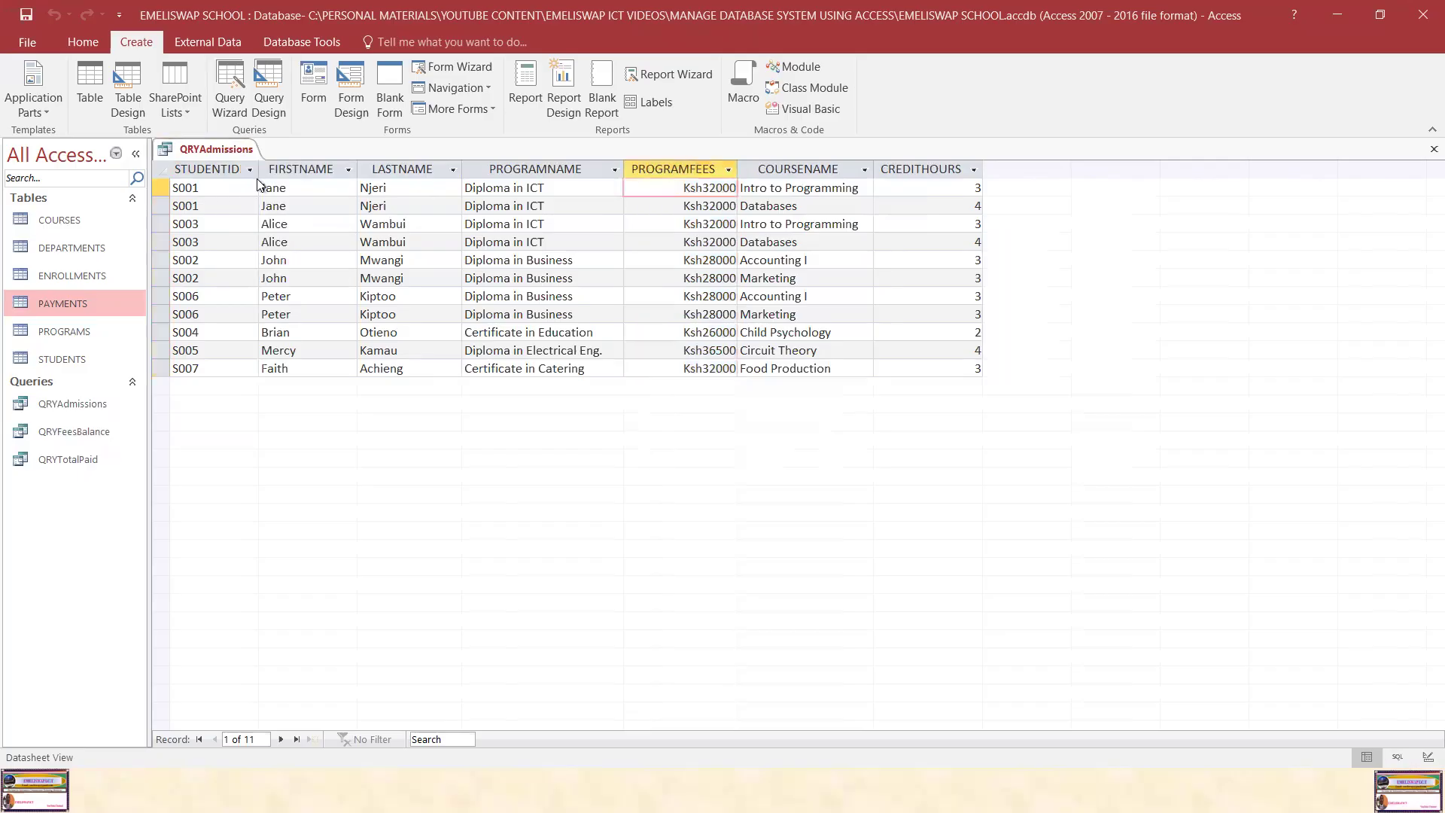